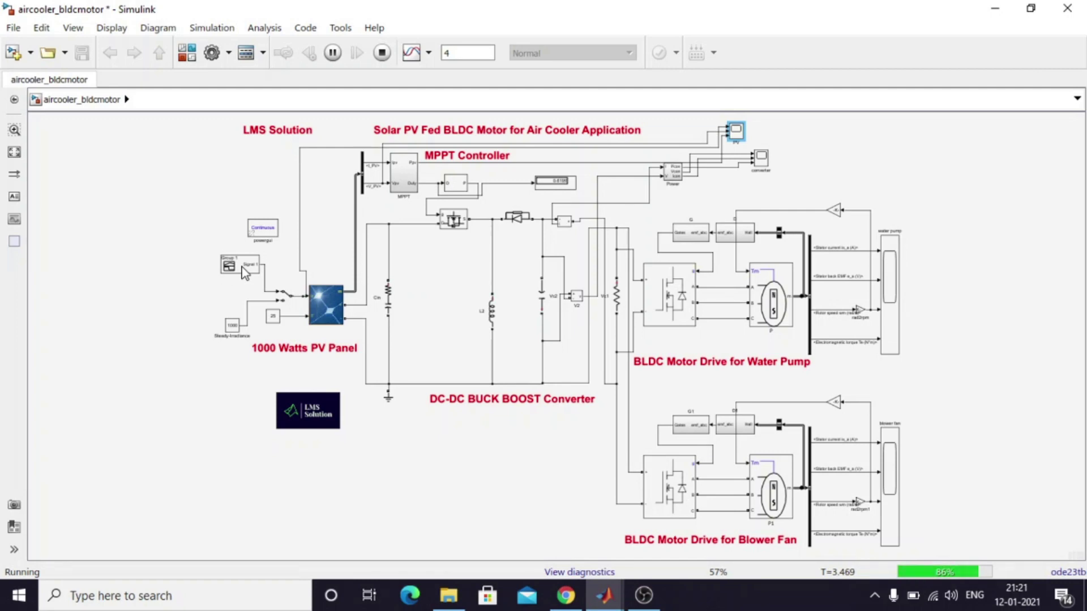
Step: Inspect the irradiance profile in the Signal Builder block and the constant value of the Steady-Irradiance block
left_click(245, 273)
double_click(243, 271)
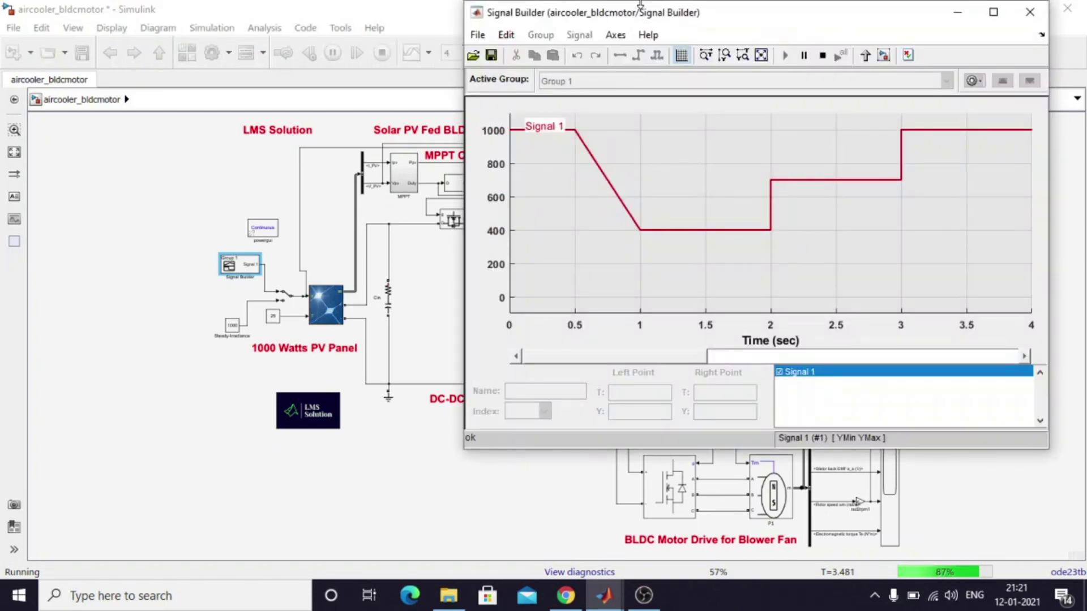
left_click_drag(671, 22, 418, 59)
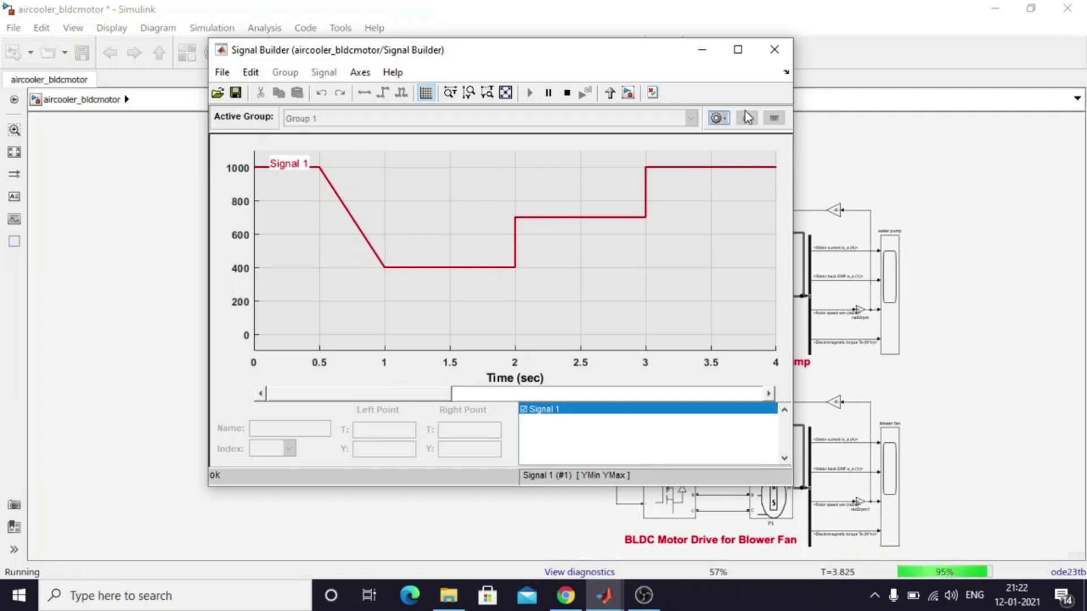
left_click(774, 54)
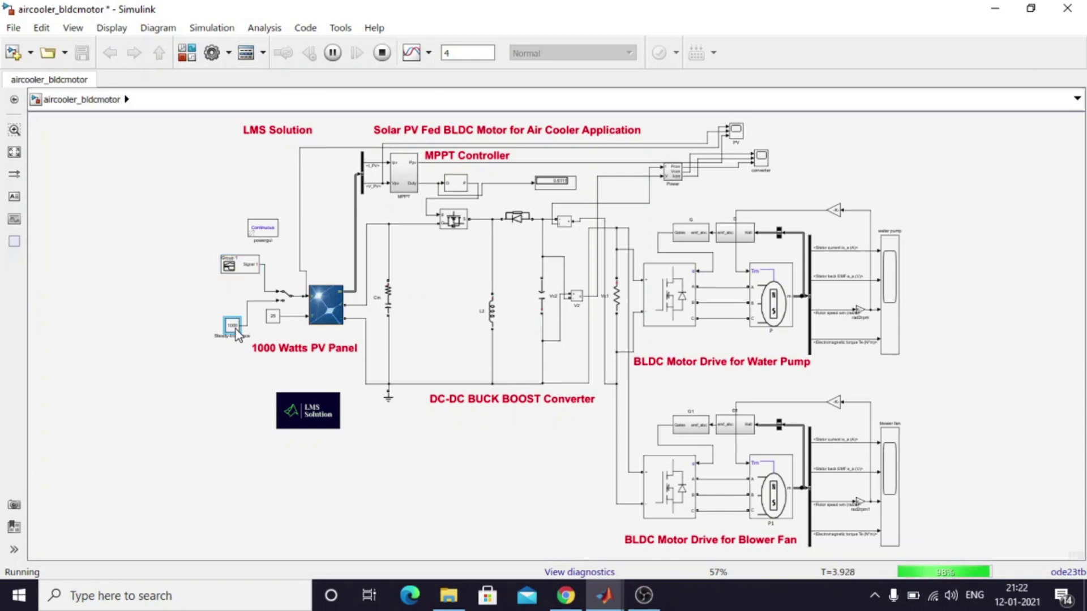
double_click(233, 327)
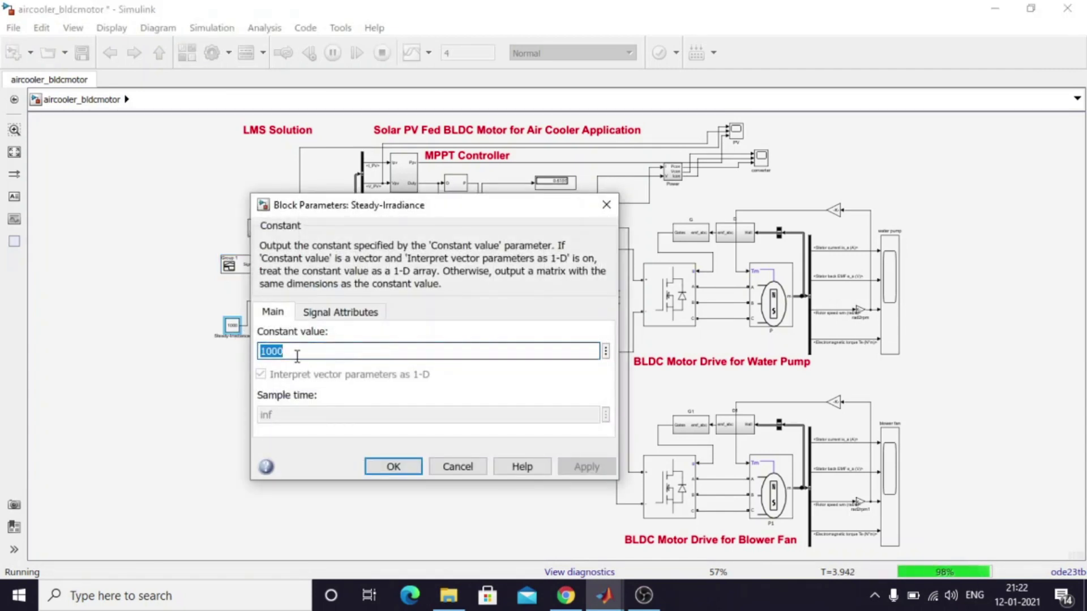
left_click(471, 463)
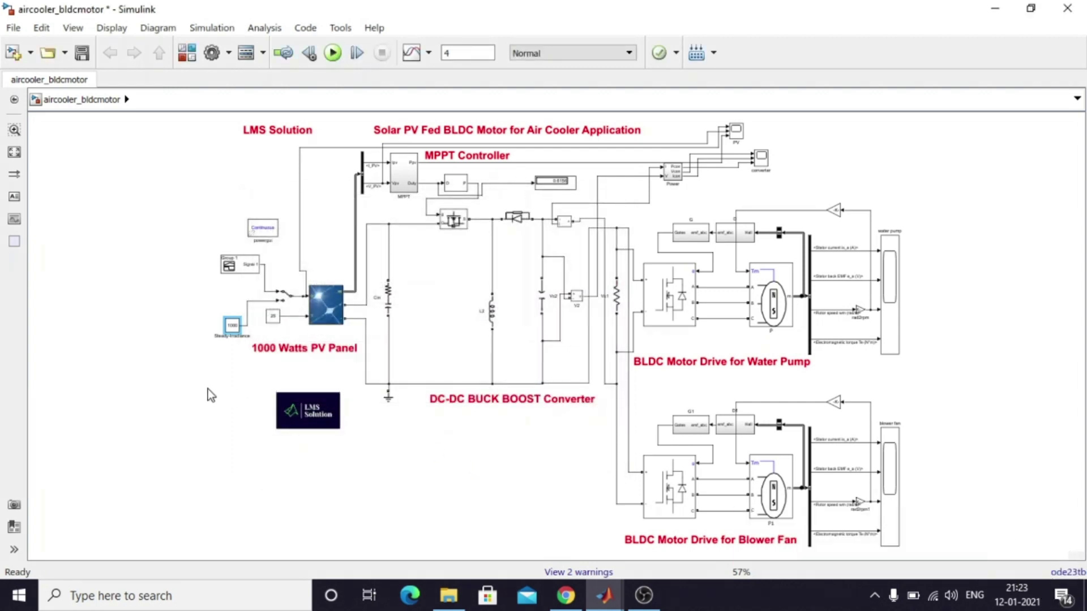
Step: Toggle the manual switch at the PV irradiance input between the steady and Signal Builder sources, ending on Signal Builder
left_click(283, 294)
double_click(286, 303)
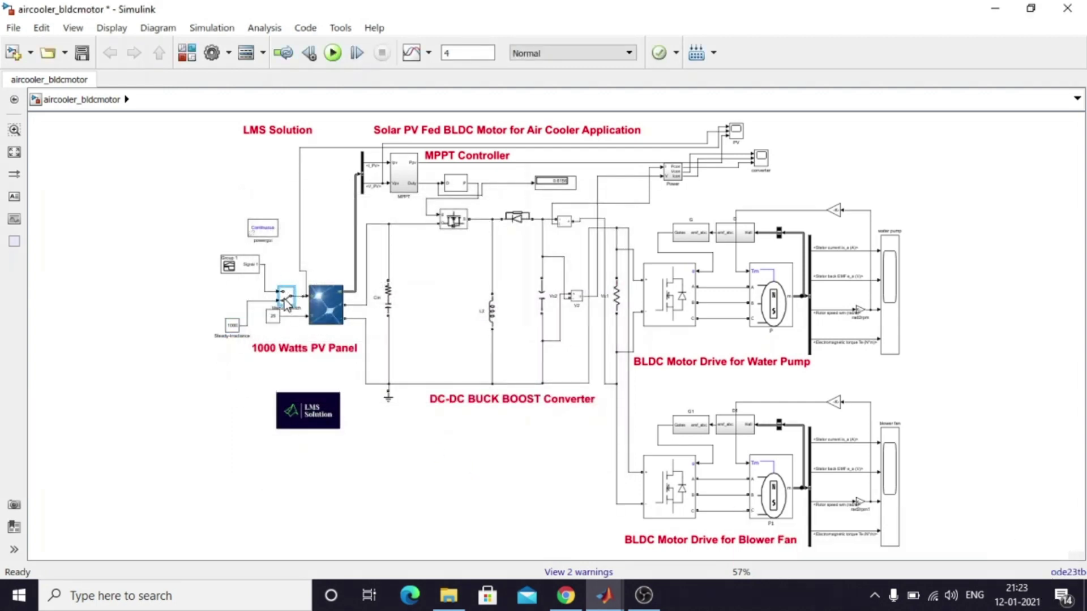
double_click(286, 300)
double_click(286, 302)
double_click(288, 303)
left_click(249, 337)
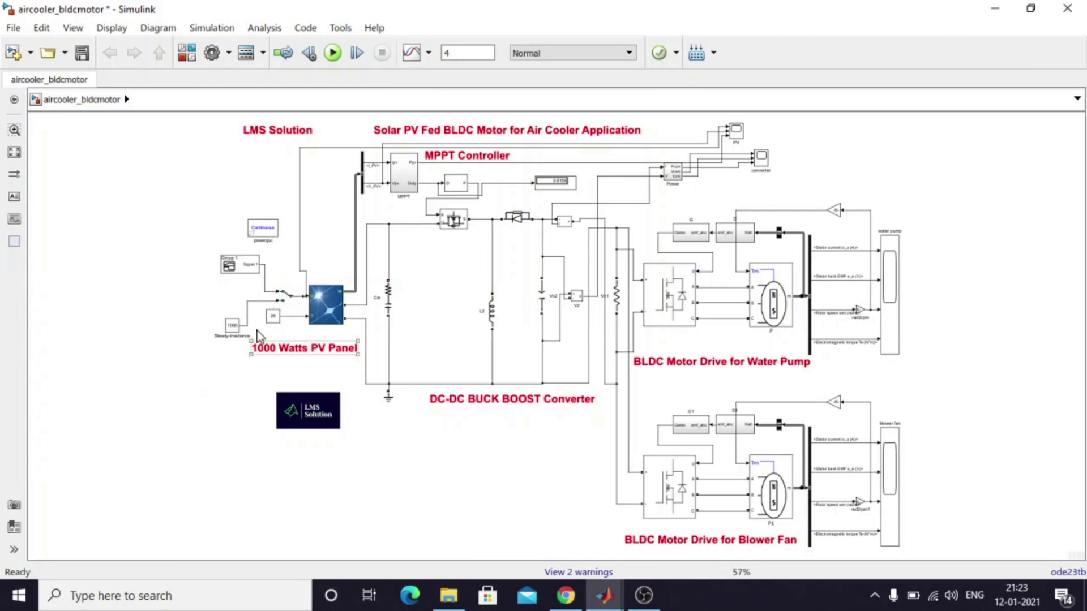
Step: Review the PV Array block's string counts and its module voltage and current parameters
left_click(331, 310)
double_click(331, 308)
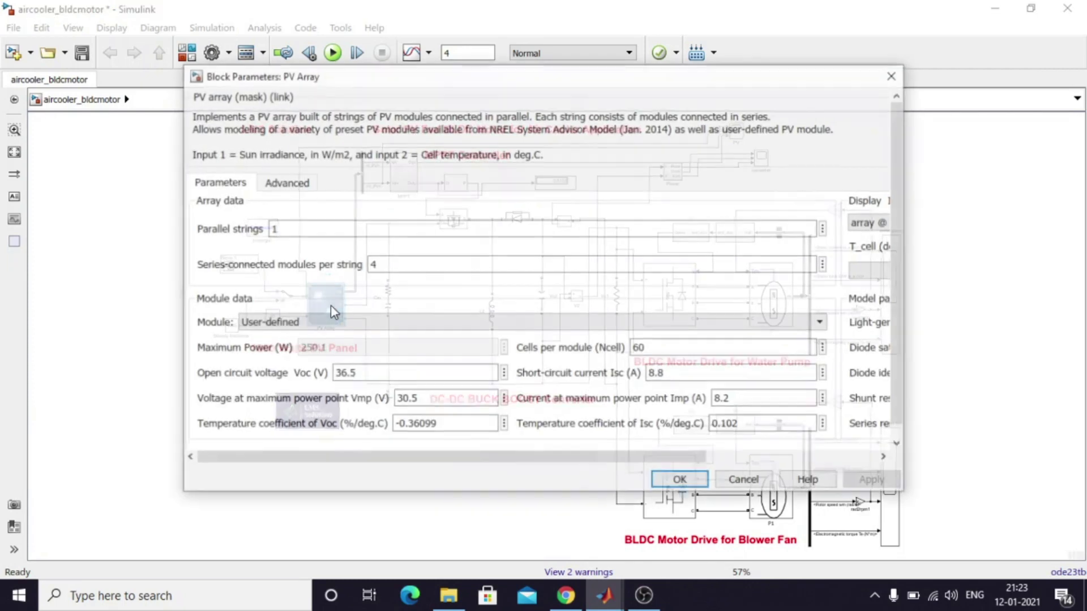
left_click_drag(631, 96, 403, 90)
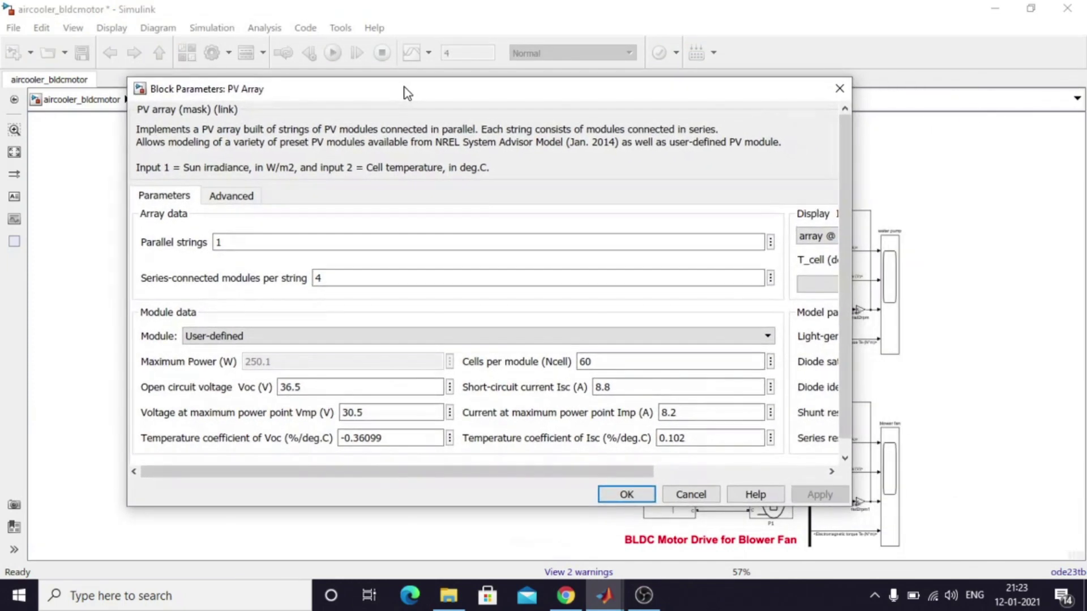
left_click_drag(700, 94, 702, 64)
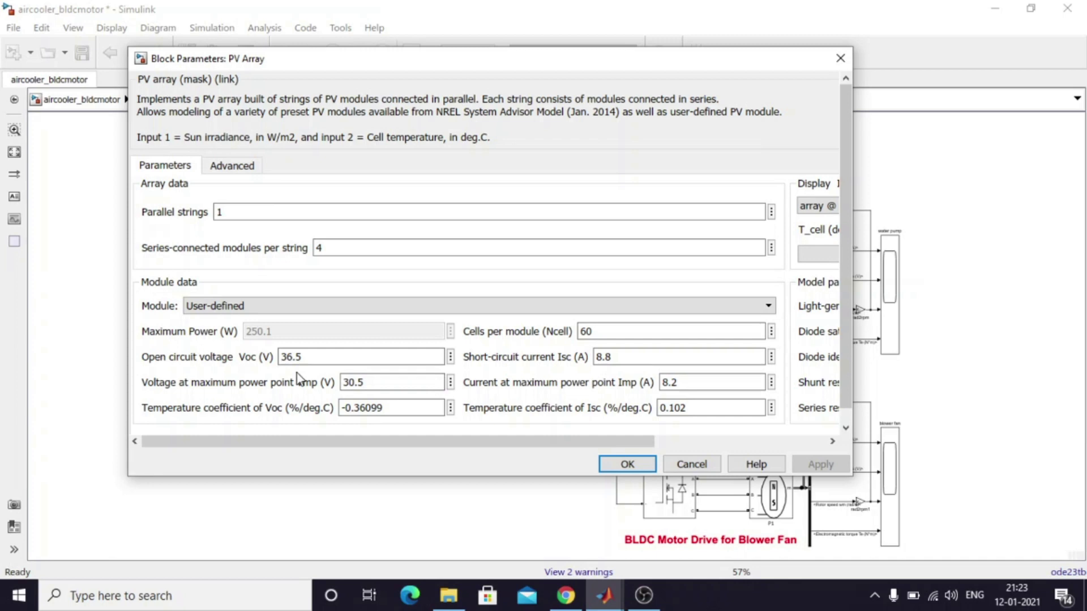
double_click(340, 249)
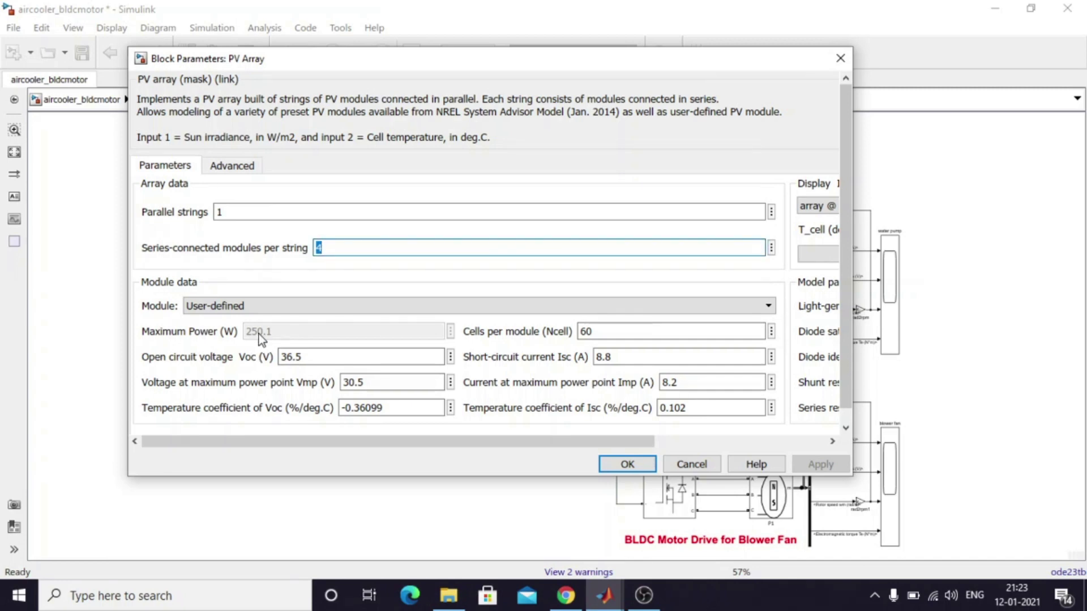
double_click(379, 384)
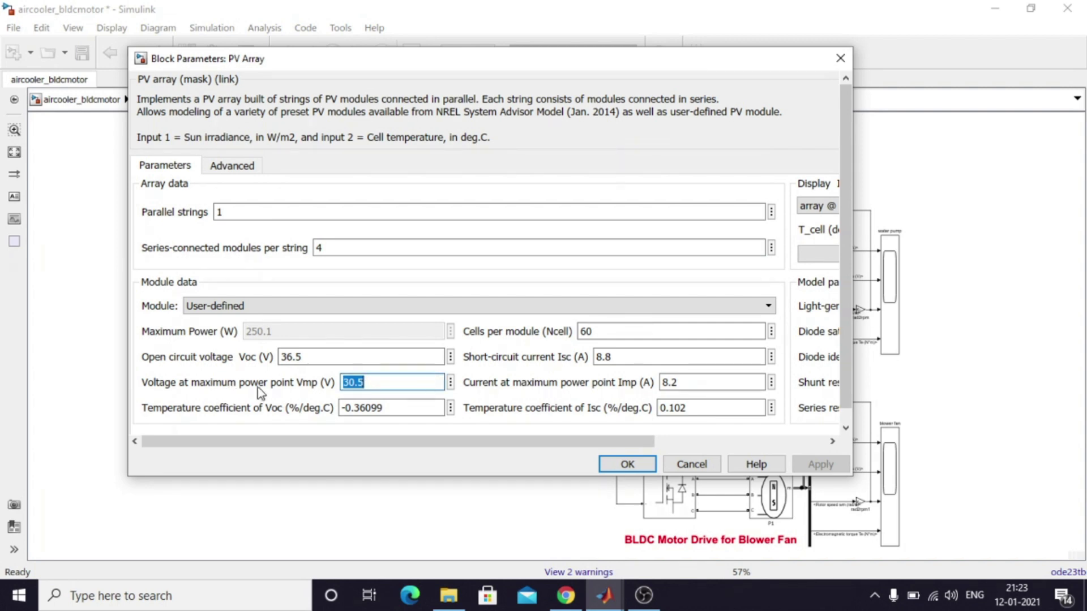
left_click(373, 382)
double_click(320, 247)
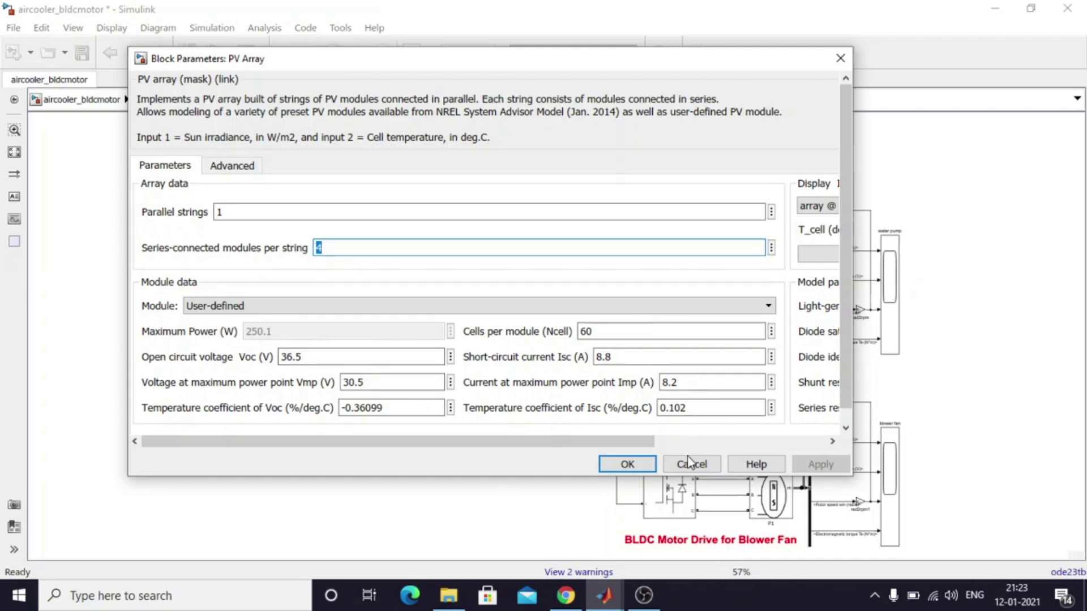
double_click(623, 358)
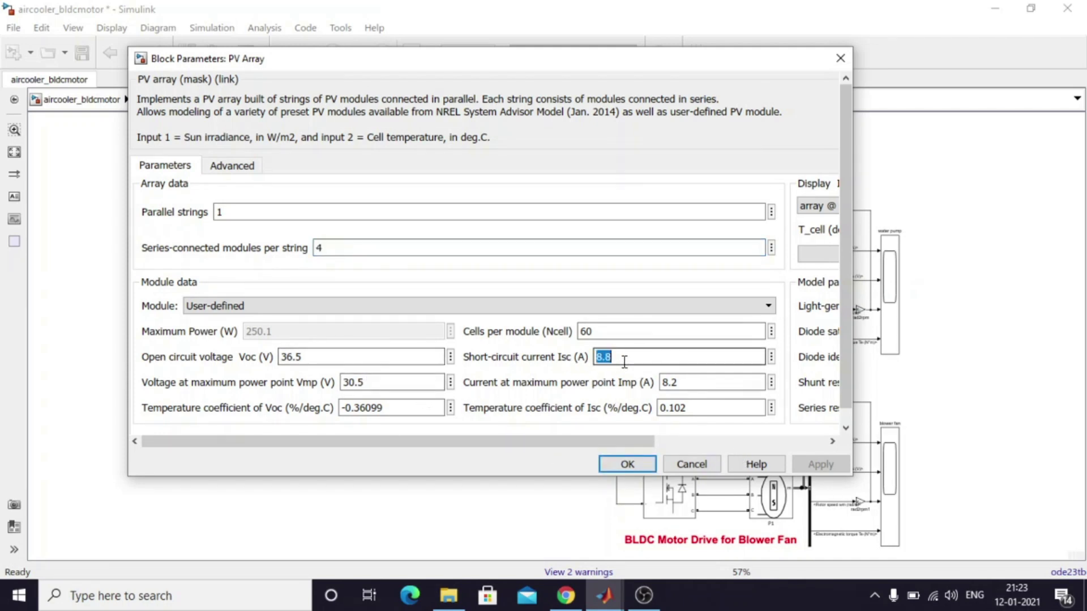
double_click(691, 385)
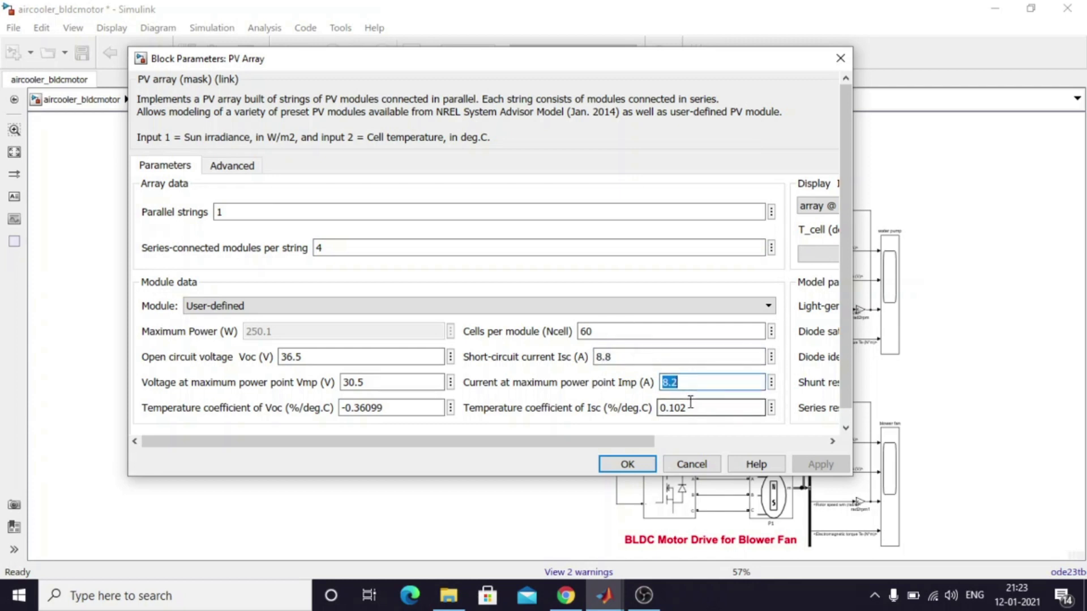
double_click(314, 354)
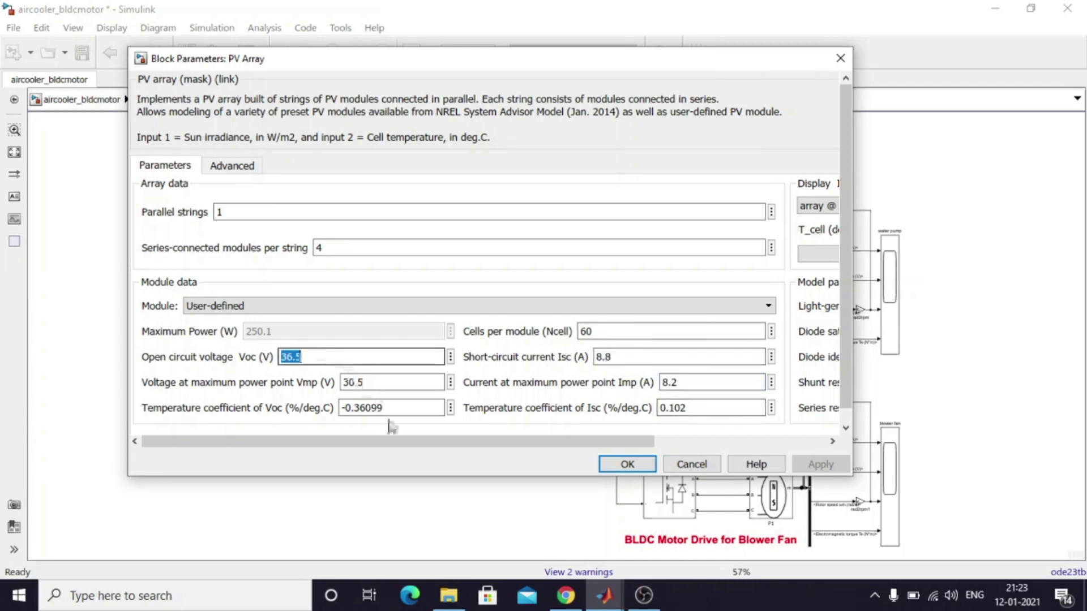
Step: Plot the I-V and P-V characteristics for "array @ 25 deg.C & specified irradiances", enlarge the figure to examine it, and close it
left_click_drag(403, 442, 575, 443)
left_click(715, 207)
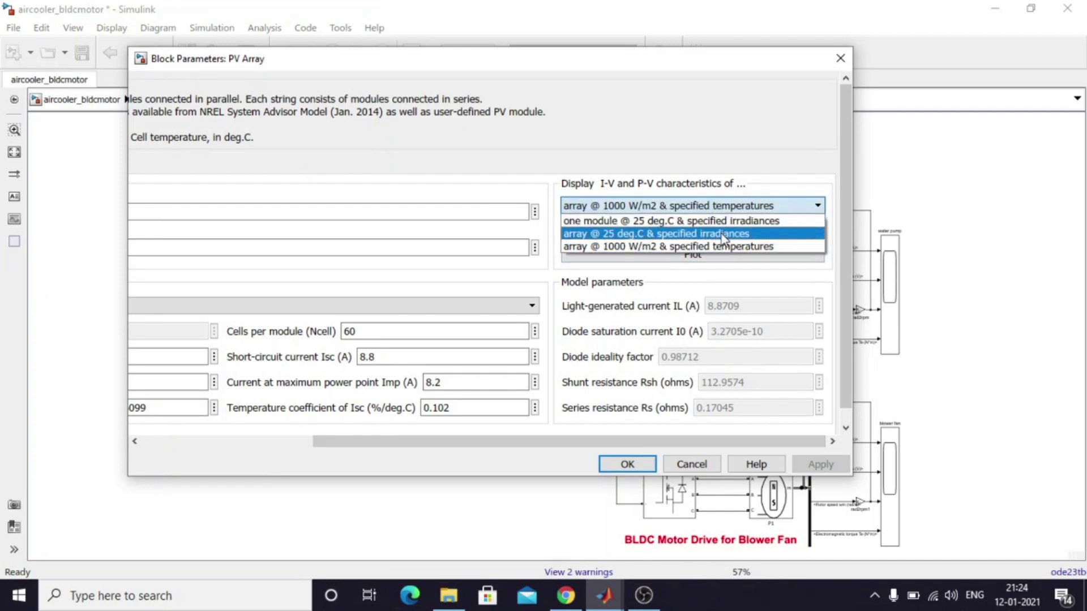
left_click(721, 233)
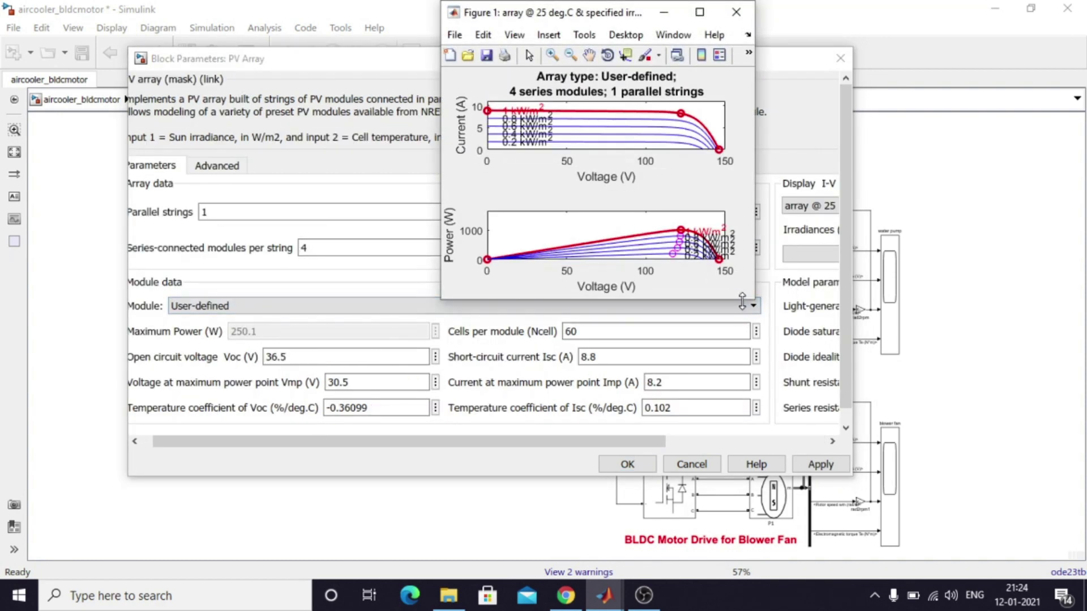
left_click_drag(753, 299, 802, 510)
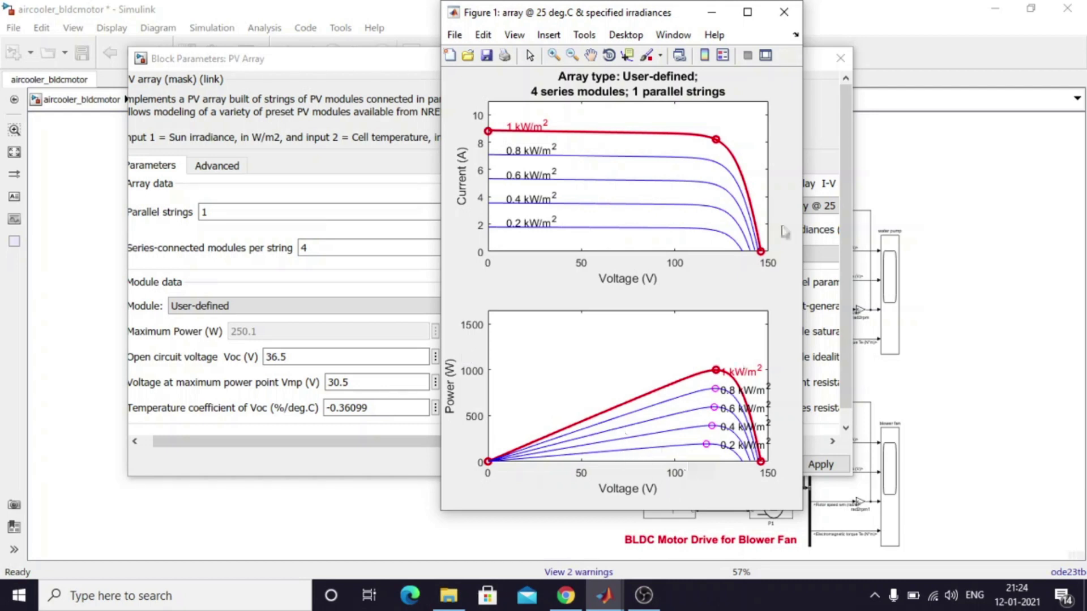
left_click(784, 12)
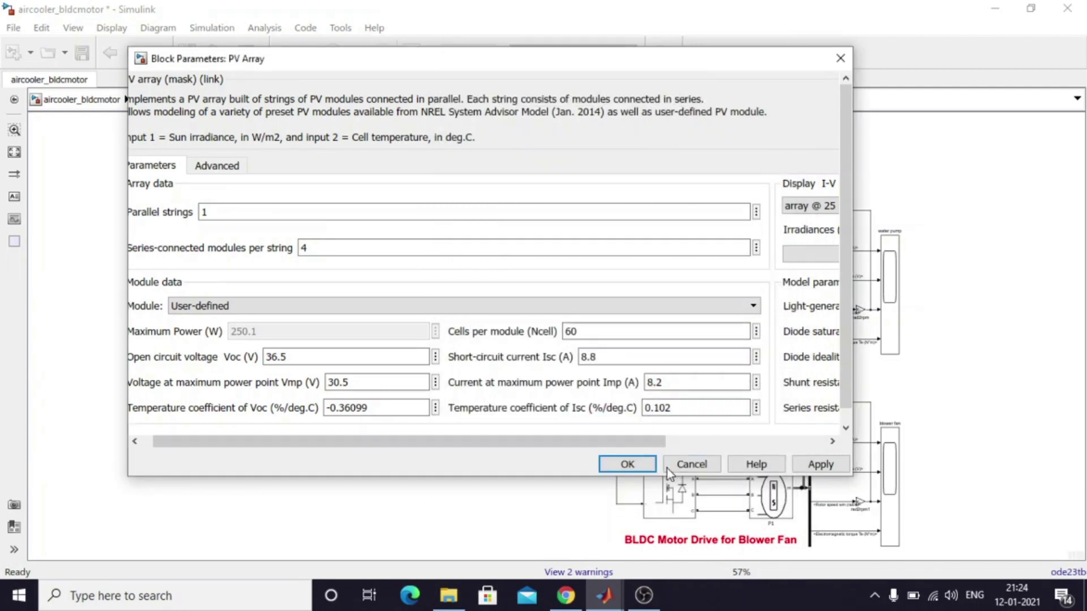
Step: Replot the array's 25 deg.C irradiance curves in an enlarged figure, then close the figure and the PV Array parameters
left_click_drag(606, 442, 765, 442)
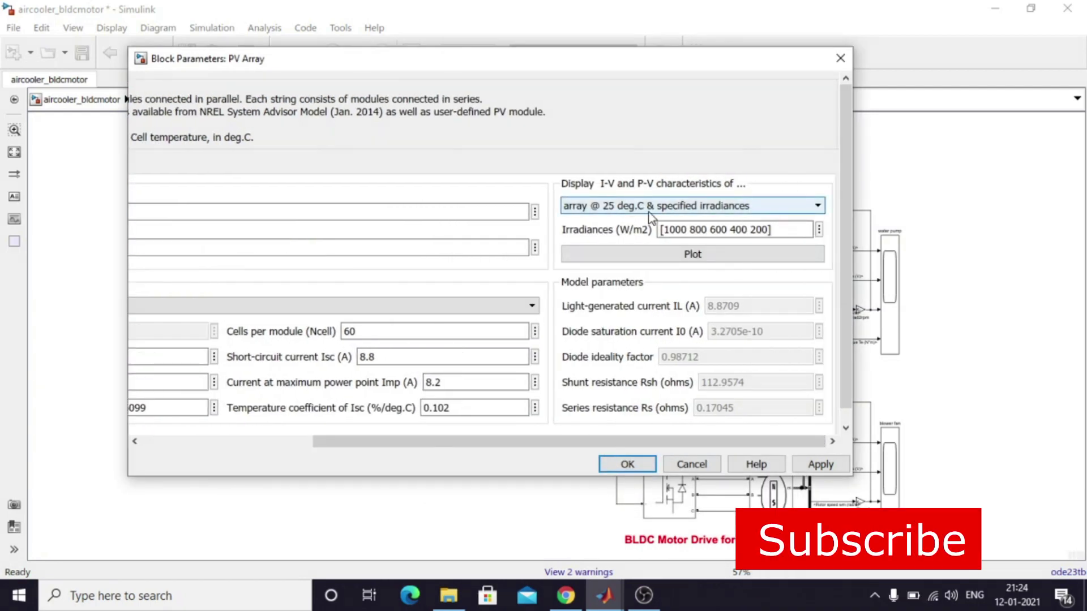
left_click(634, 207)
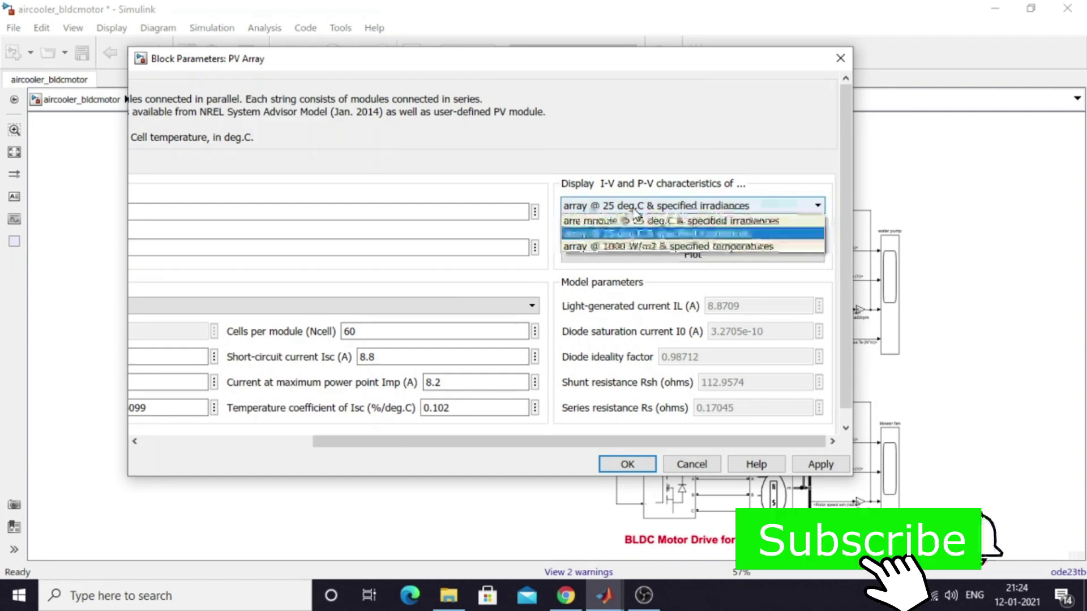
left_click(626, 233)
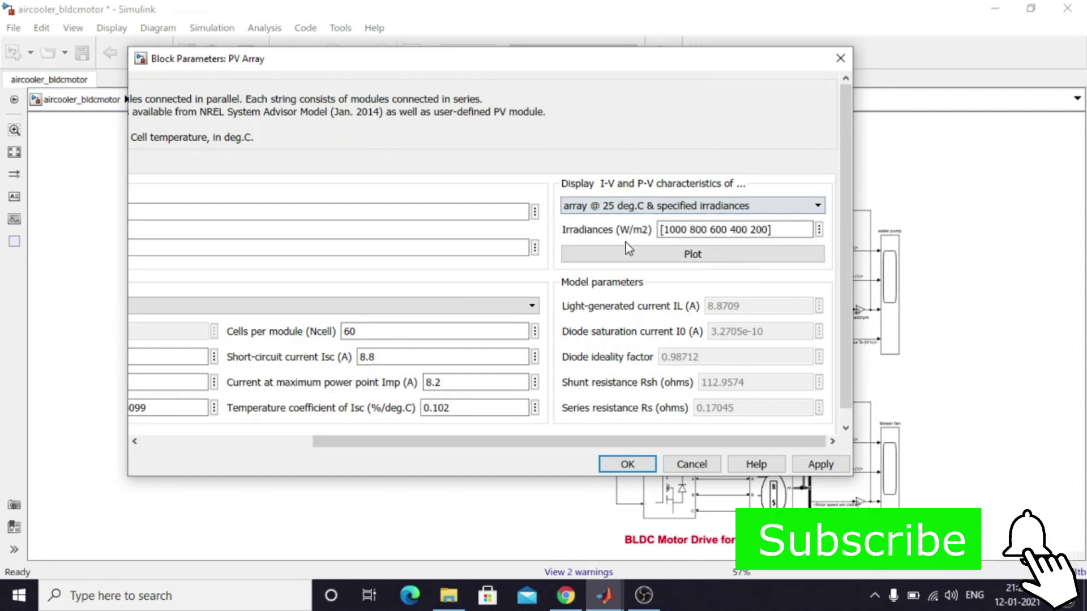
left_click(654, 254)
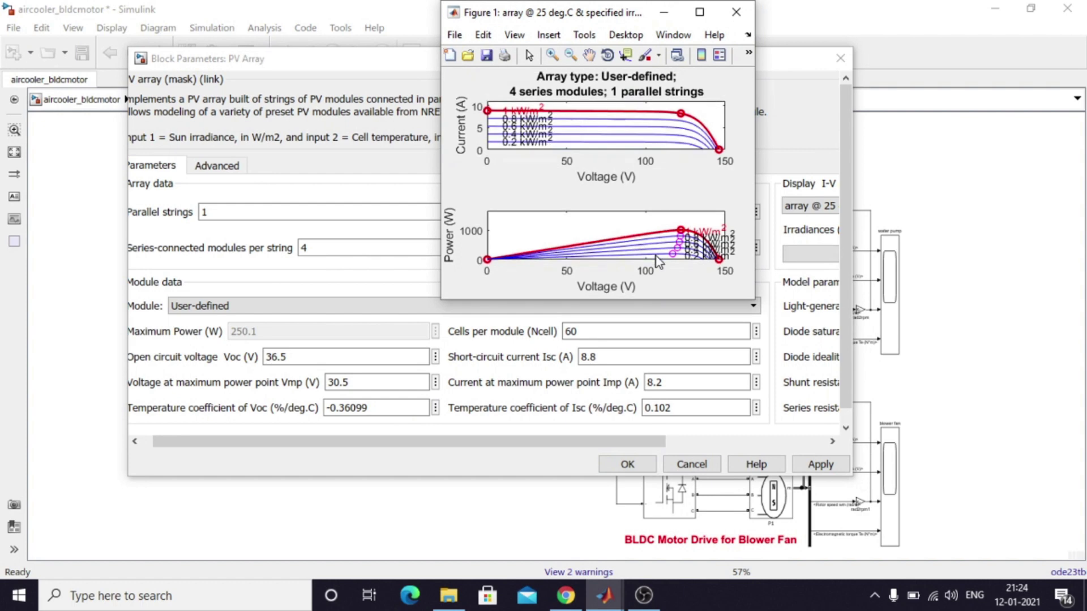
left_click_drag(755, 298, 826, 569)
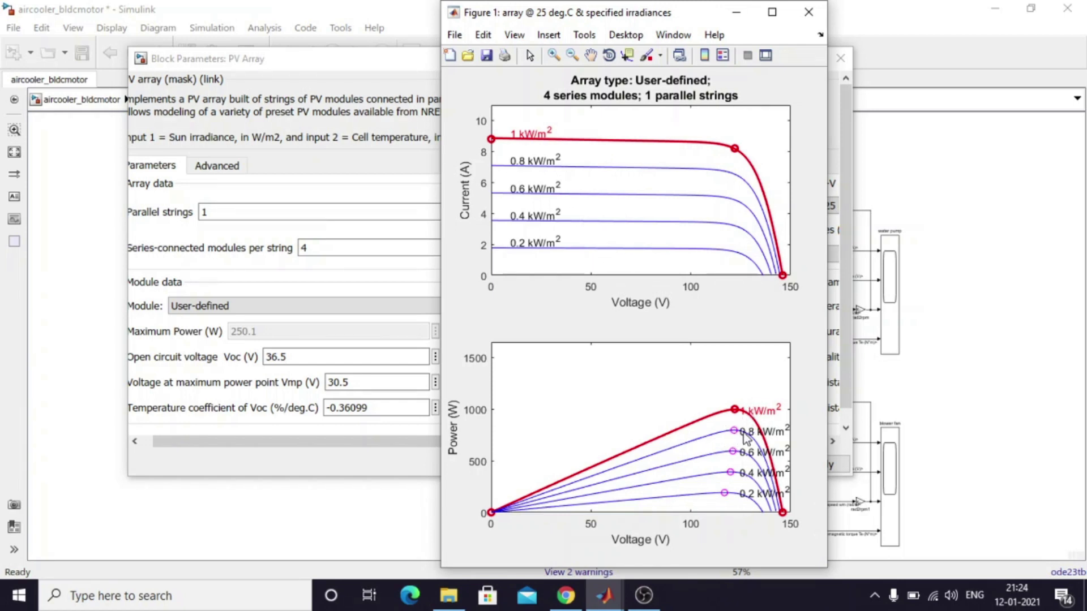
left_click(810, 13)
left_click(840, 58)
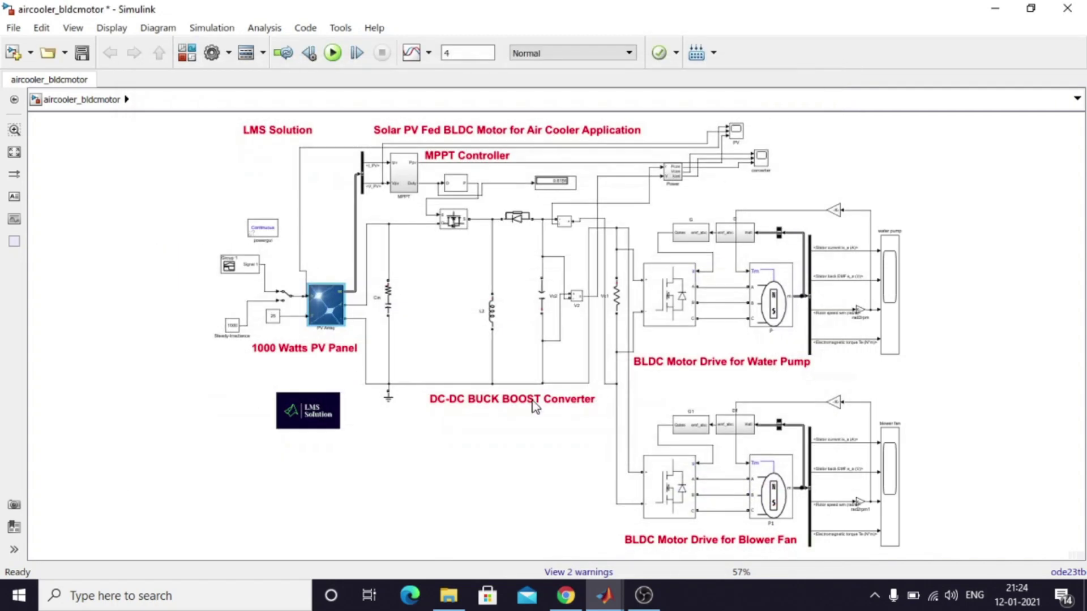
Step: Highlight the DC-DC buck-boost converter circuit and its output wiring to examine them, then clear the selection
left_click_drag(369, 211, 577, 420)
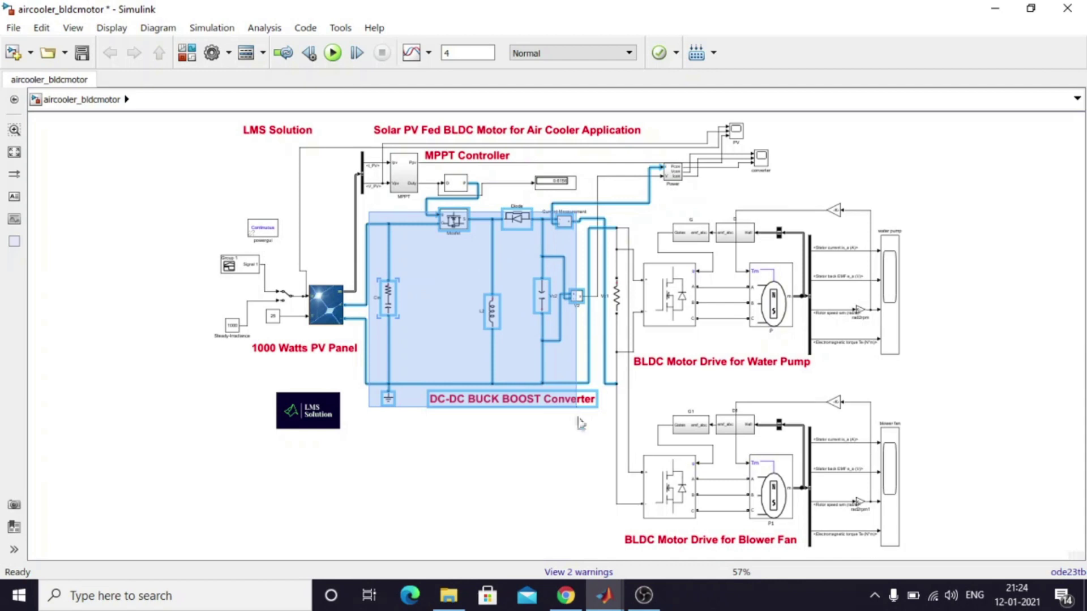
left_click(570, 461)
left_click(552, 383)
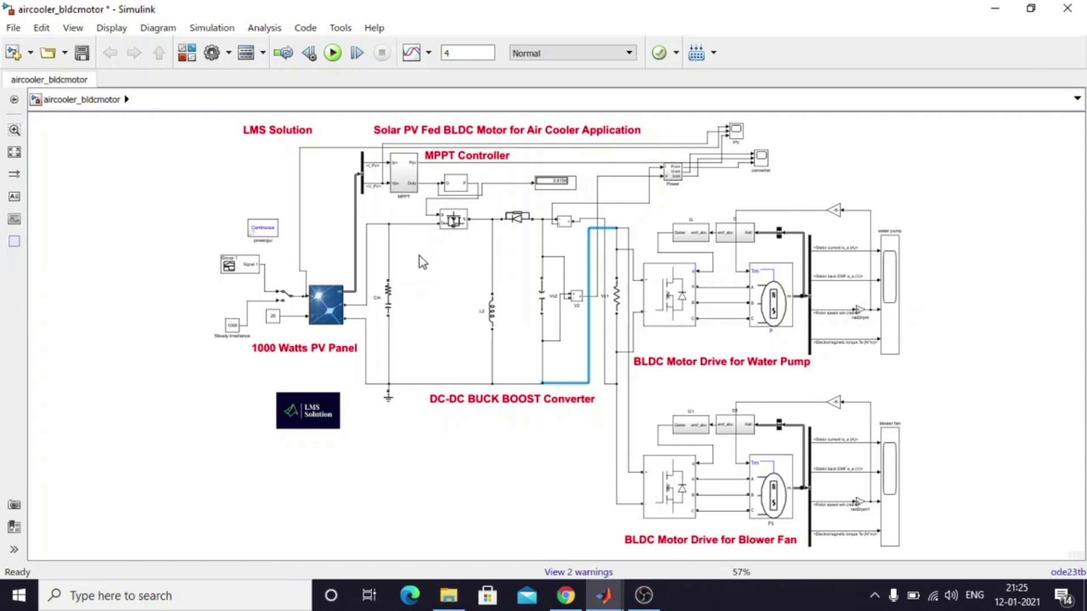
left_click(496, 403)
left_click(530, 357)
Step: Examine the MPPT controller's PV inputs and its internal subsystem, then return to the main model and select the PWM Generator block
left_click(377, 165)
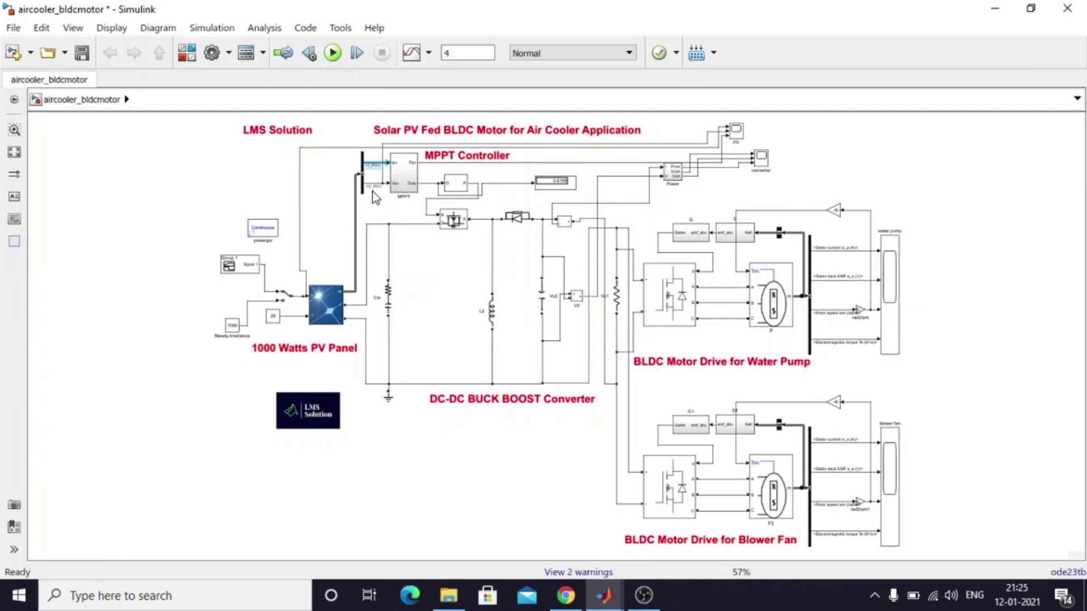
scroll(372, 168, "up", 3)
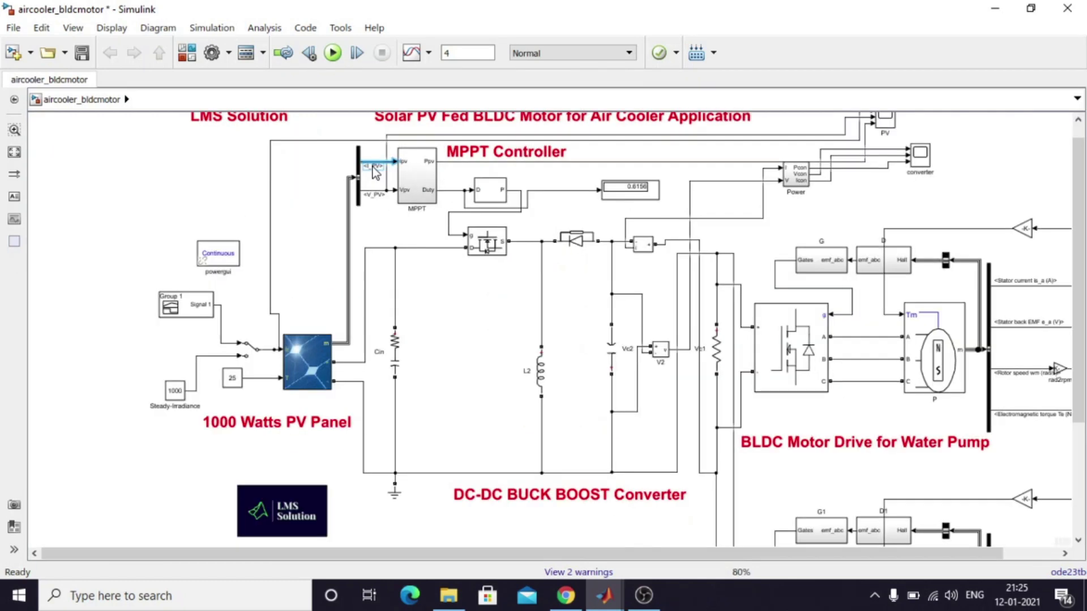
scroll(375, 179, "up", 1)
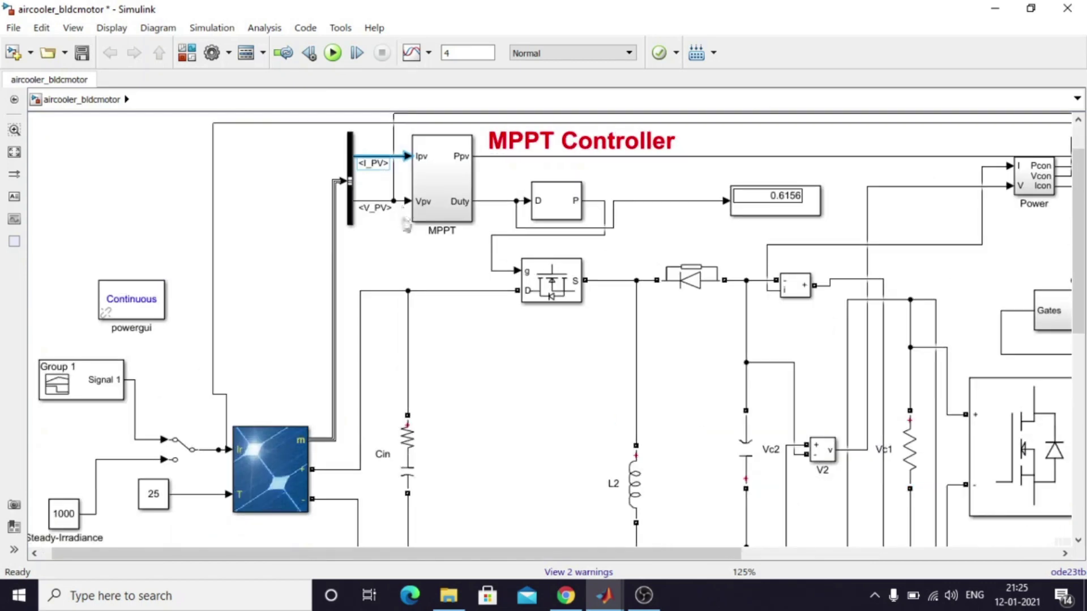
scroll(379, 177, "down", 1)
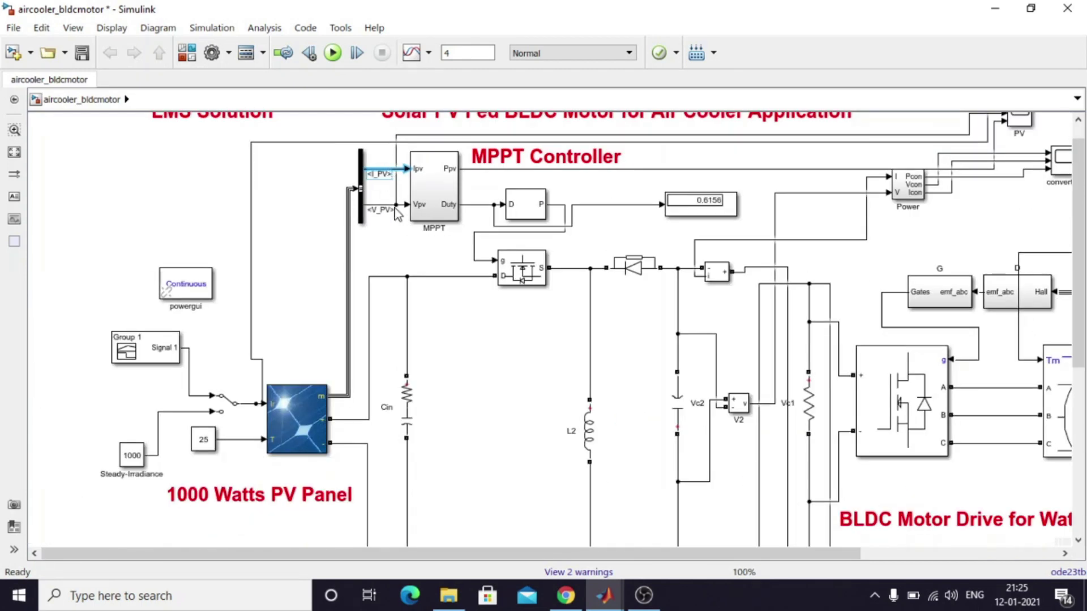
double_click(433, 201)
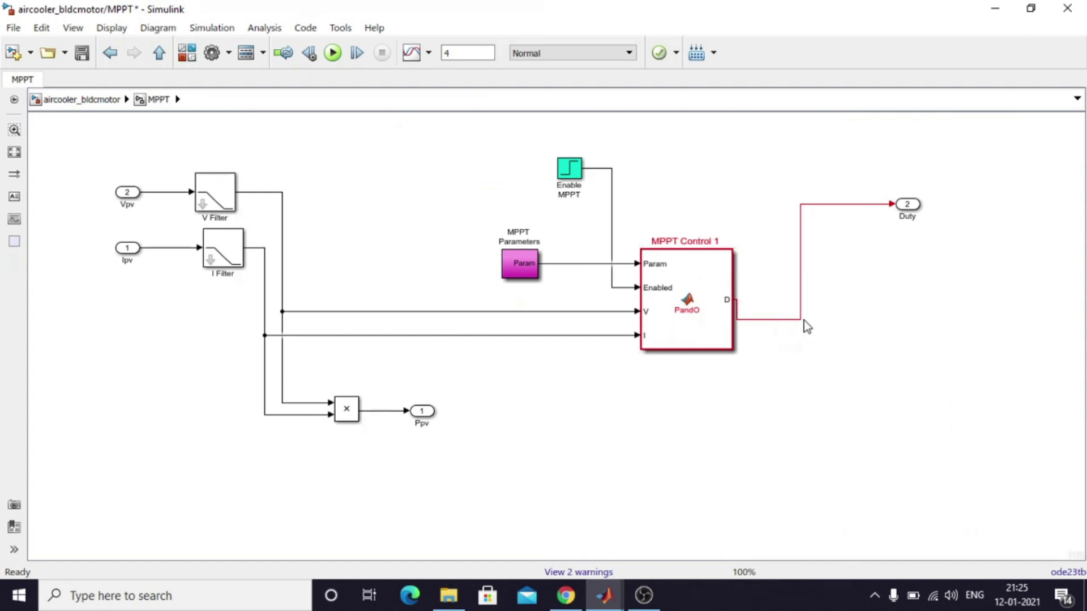
left_click(110, 52)
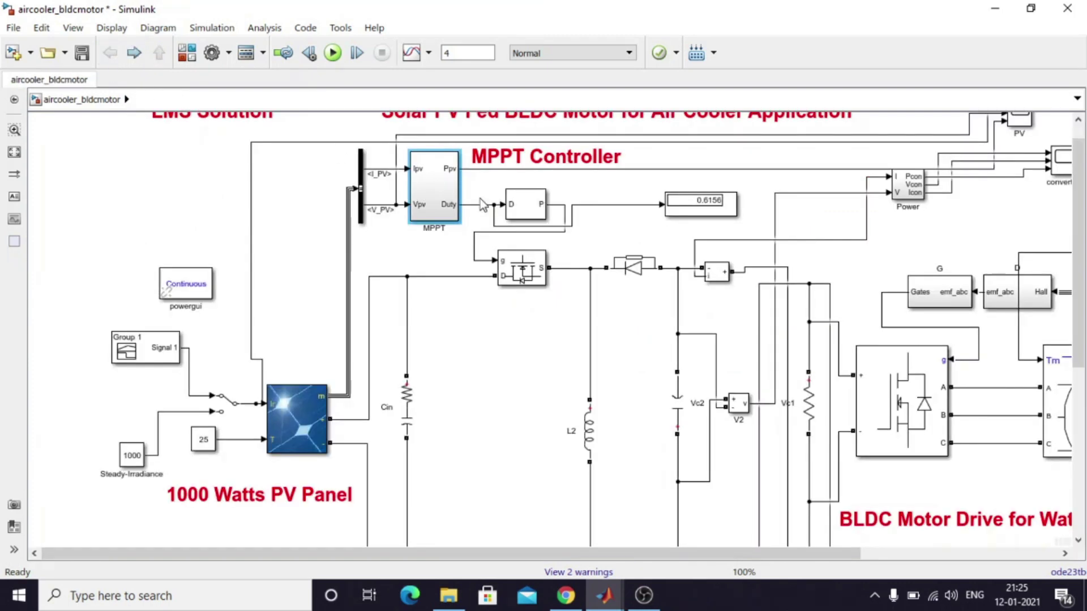
left_click(535, 211)
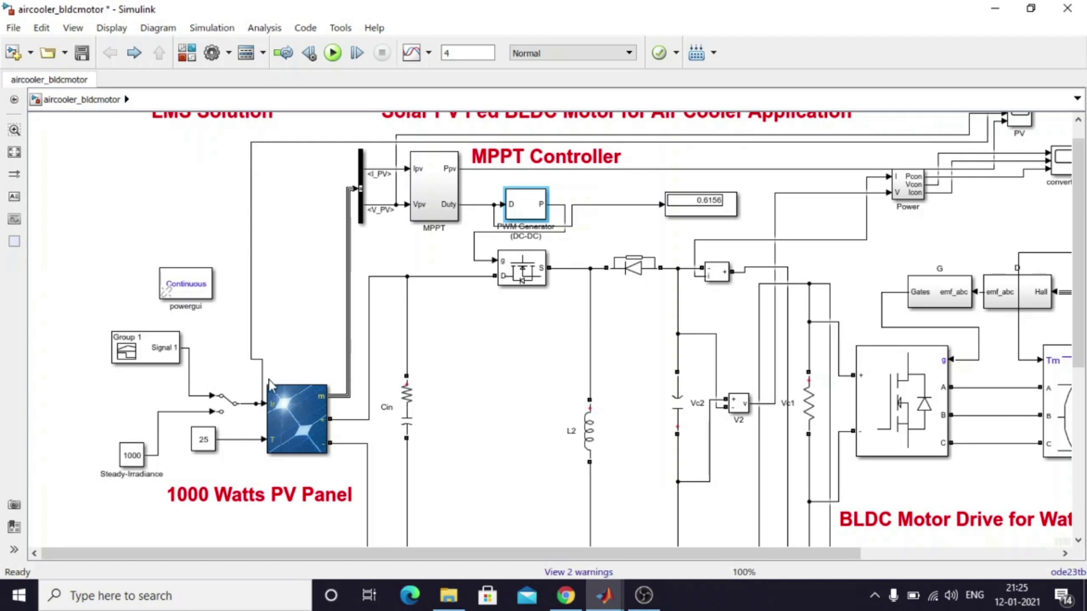
Step: Trace the voltage, irradiance and power signal lines feeding the PV scope by highlighting each one
left_click_drag(707, 556, 794, 555)
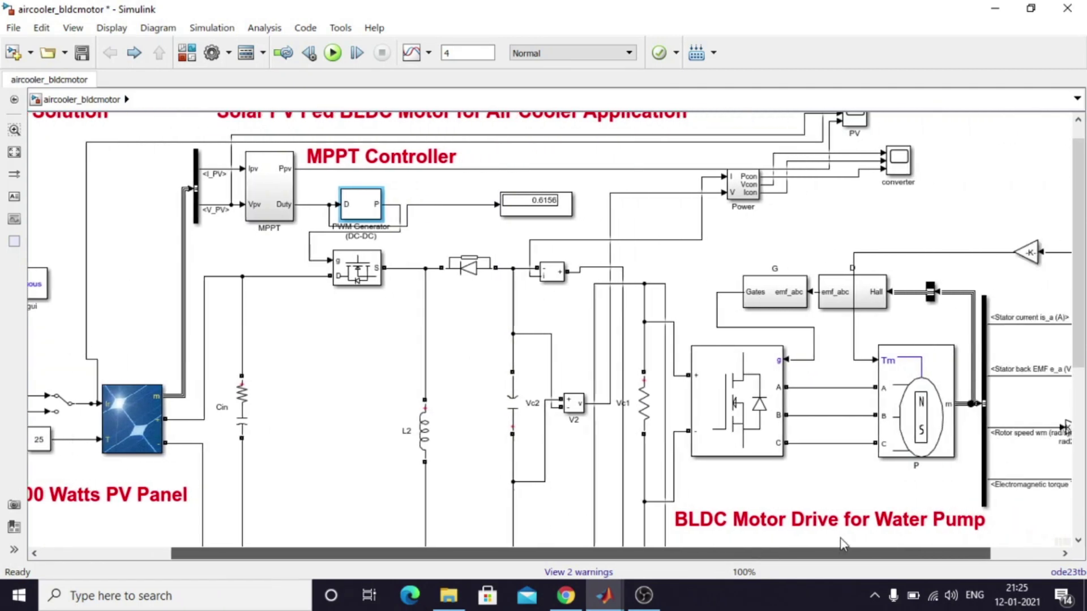
scroll(1076, 314, "up", 1)
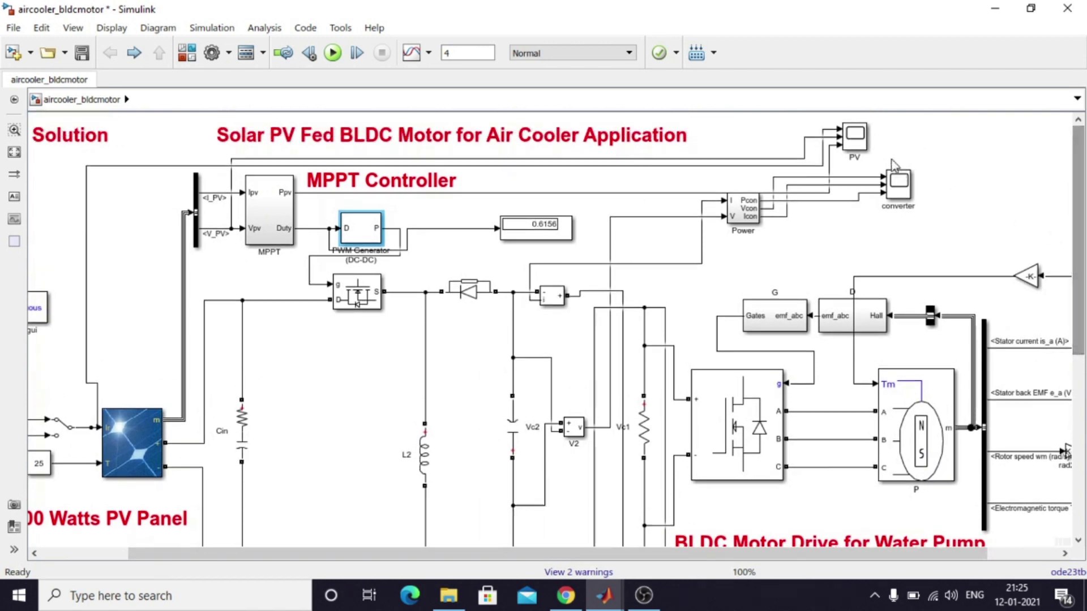
left_click(865, 136)
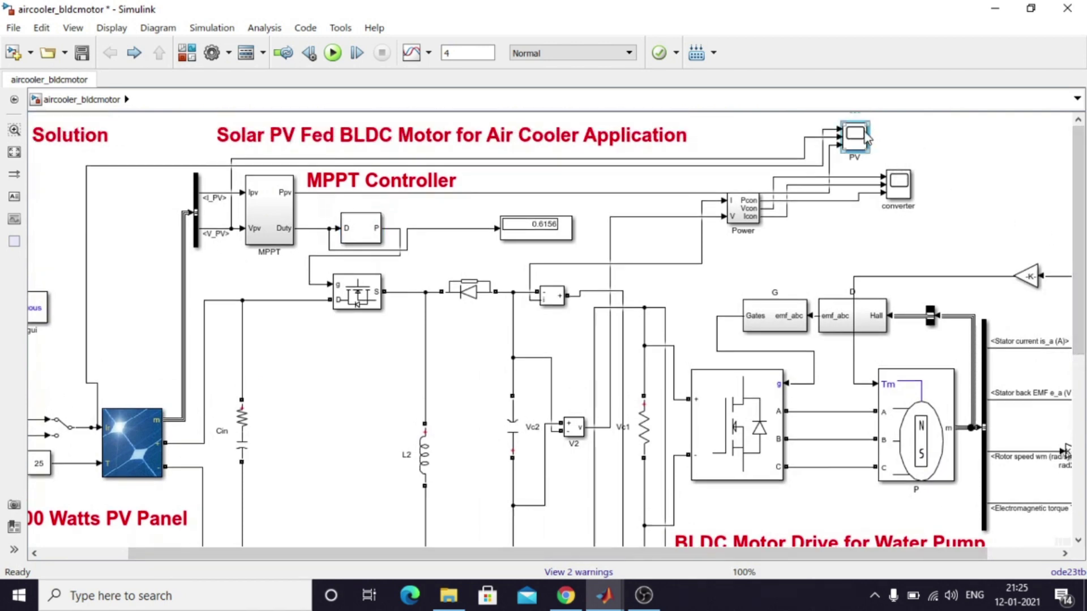
left_click(786, 160)
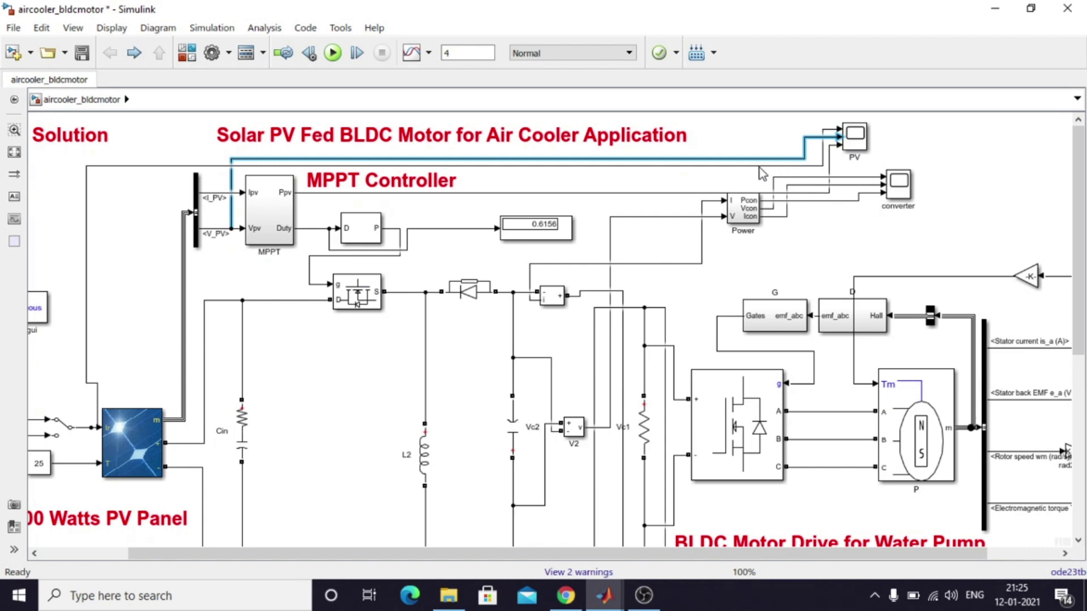
left_click(760, 167)
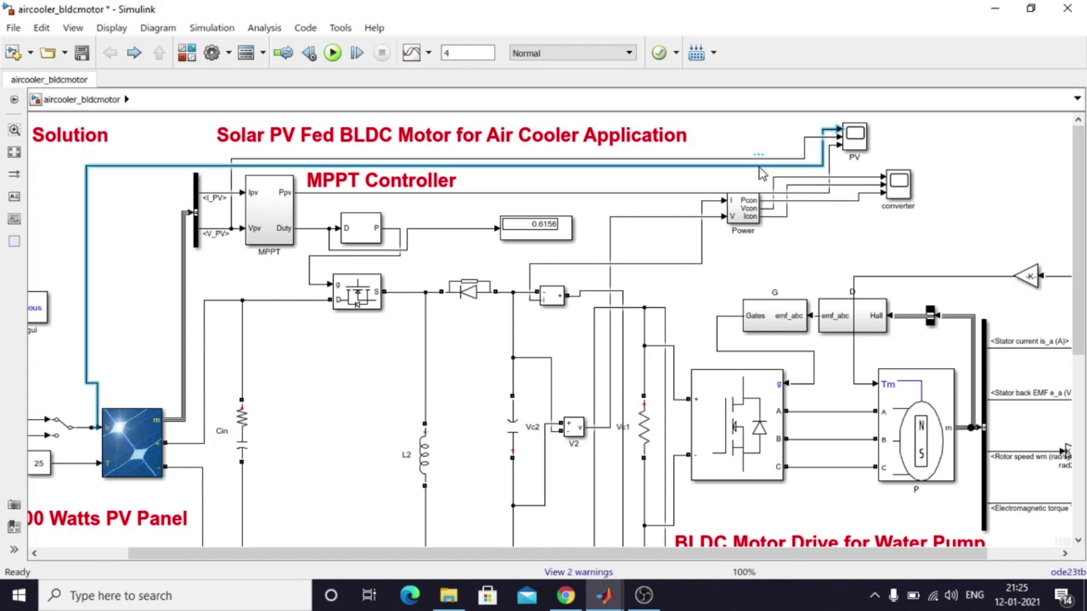
left_click(830, 170)
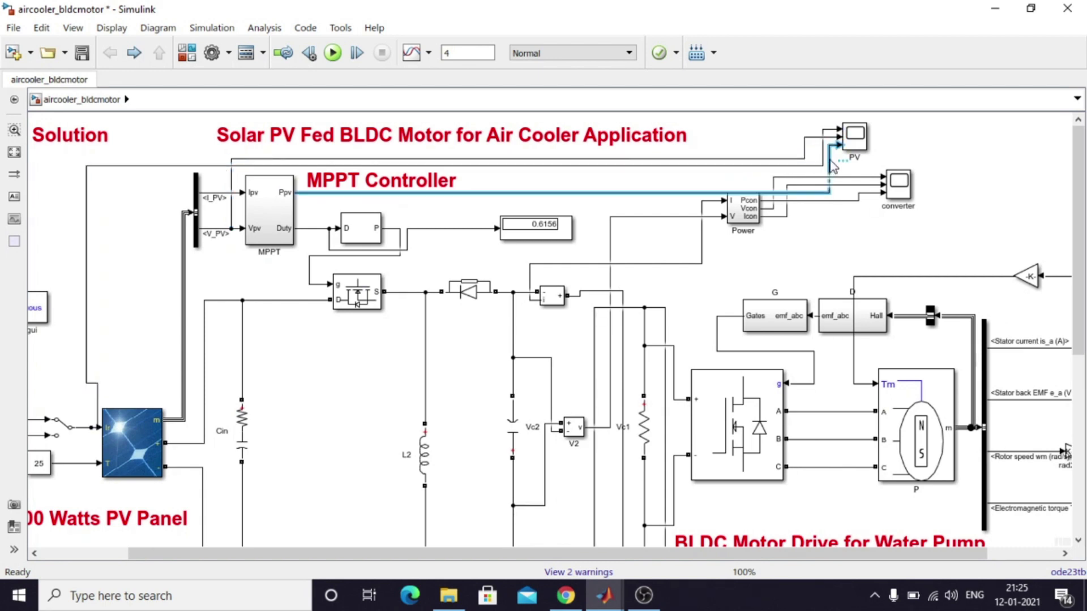
Step: View the PV scope's irradiance, voltage and power plots, close it, and open the converter scope's buck-boost output plots
double_click(856, 138)
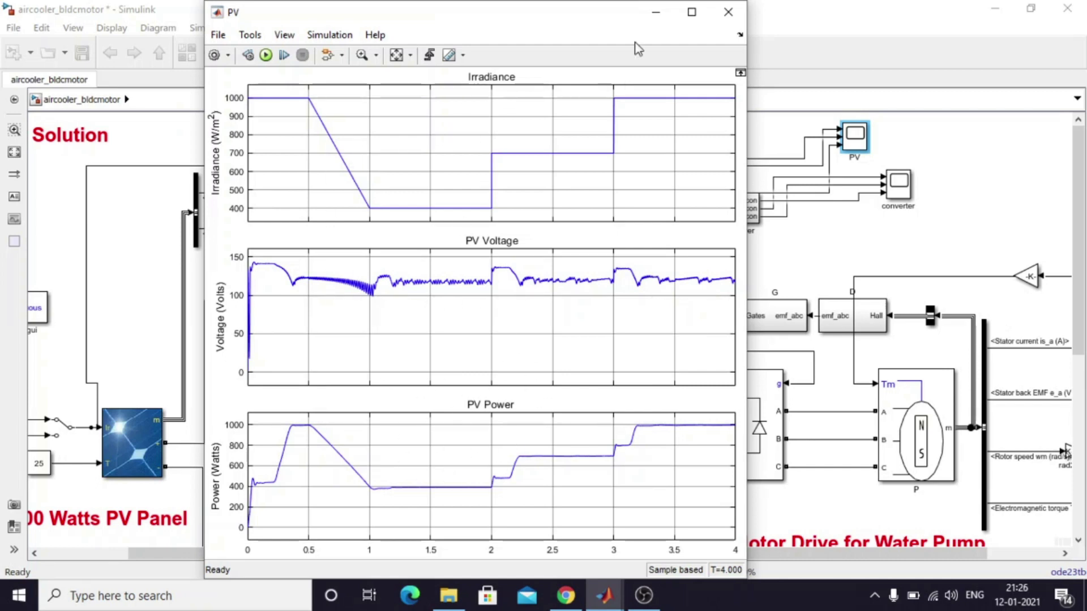
left_click(730, 13)
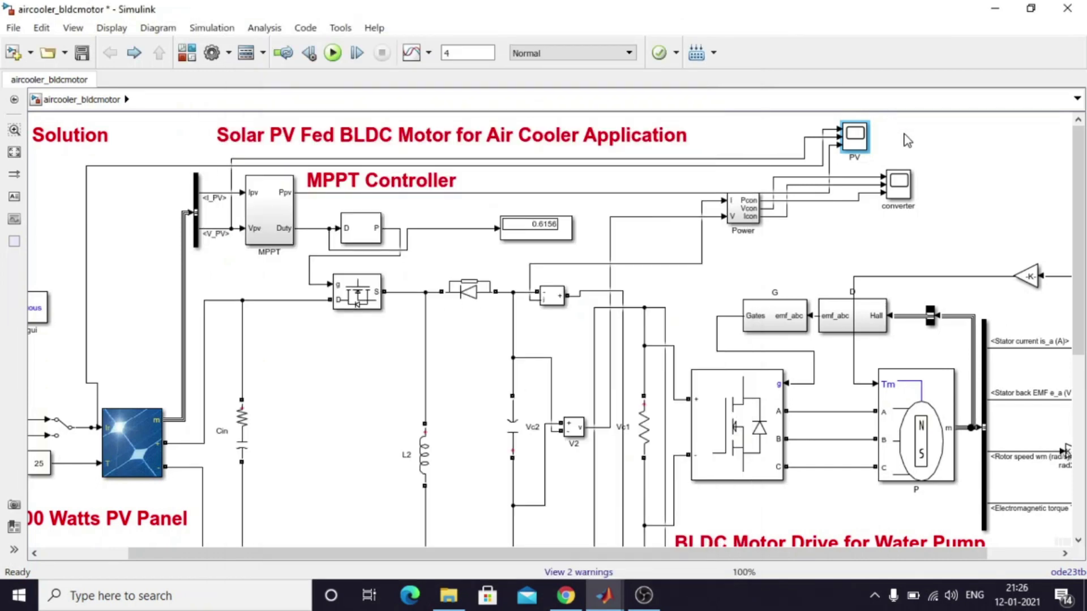
left_click(899, 194)
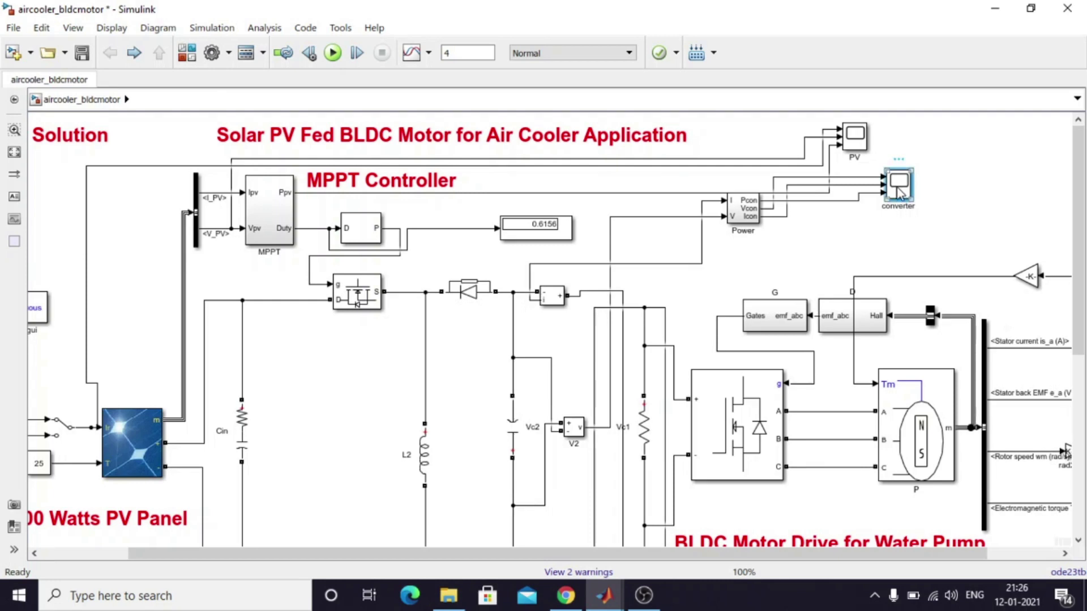
double_click(899, 194)
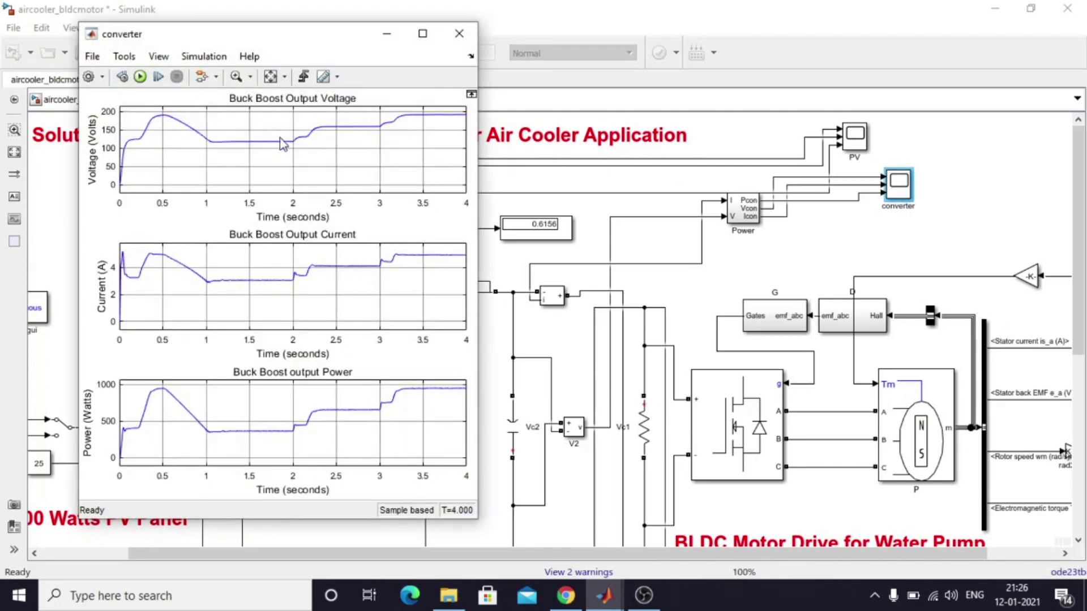
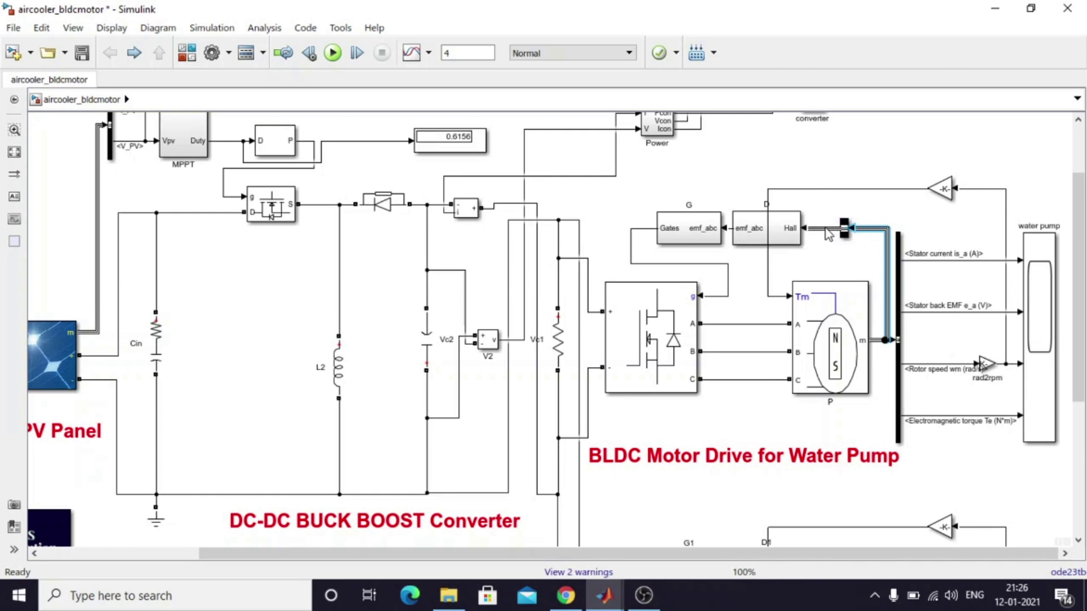
Step: Examine the water pump BLDC drive by highlighting its D and G blocks, inverter, motor and the gain feedback to the Tm input
left_click(779, 228)
left_click(700, 237)
left_click(622, 363)
left_click(801, 346)
left_click(759, 403)
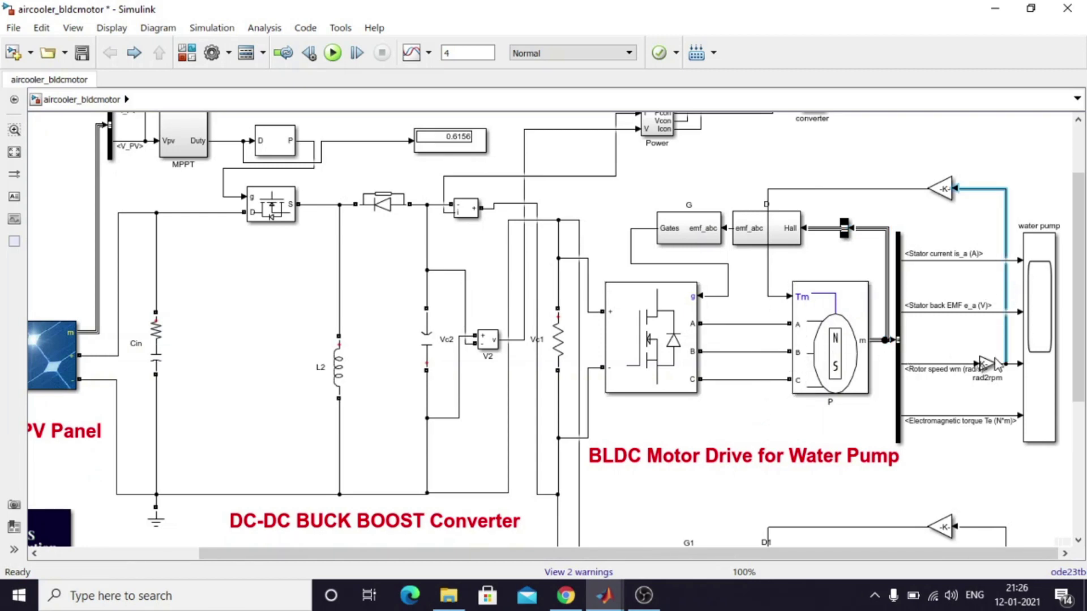
left_click(942, 190)
left_click(900, 190)
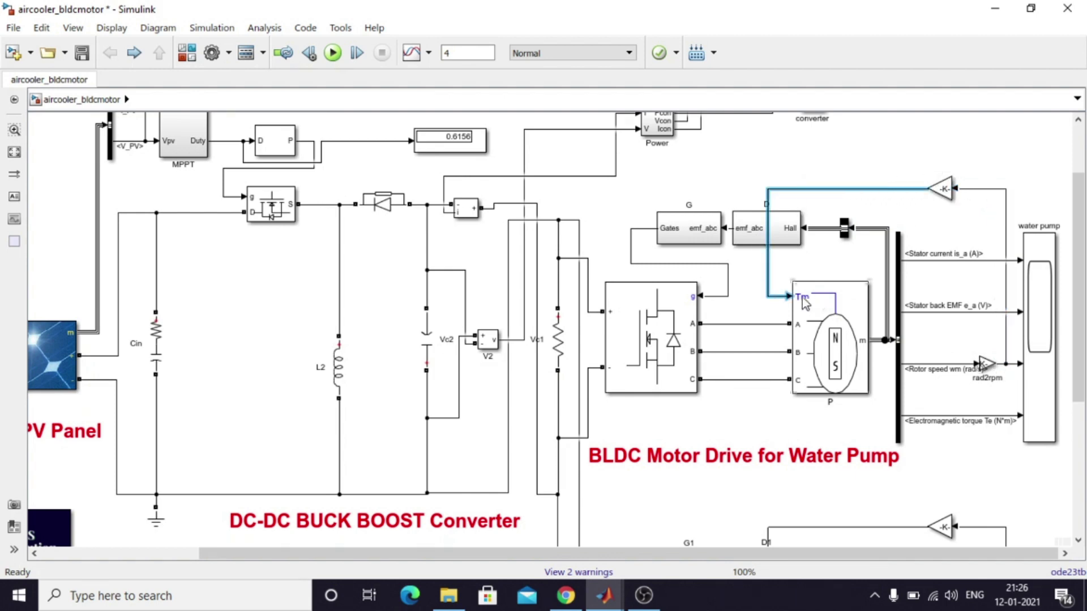
Step: Examine the blower fan BLDC drive by highlighting its inverter, motor P1, Hall signal line, and D1 and G1 blocks
left_click_drag(1082, 198, 1083, 350)
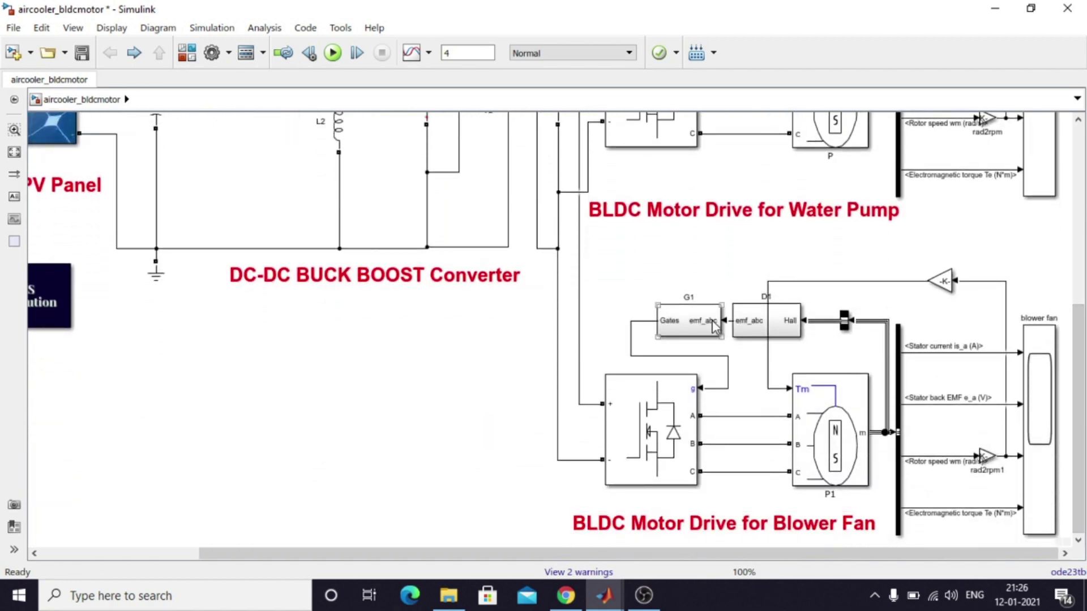
left_click(680, 337)
left_click(595, 321)
left_click(665, 439)
left_click(839, 439)
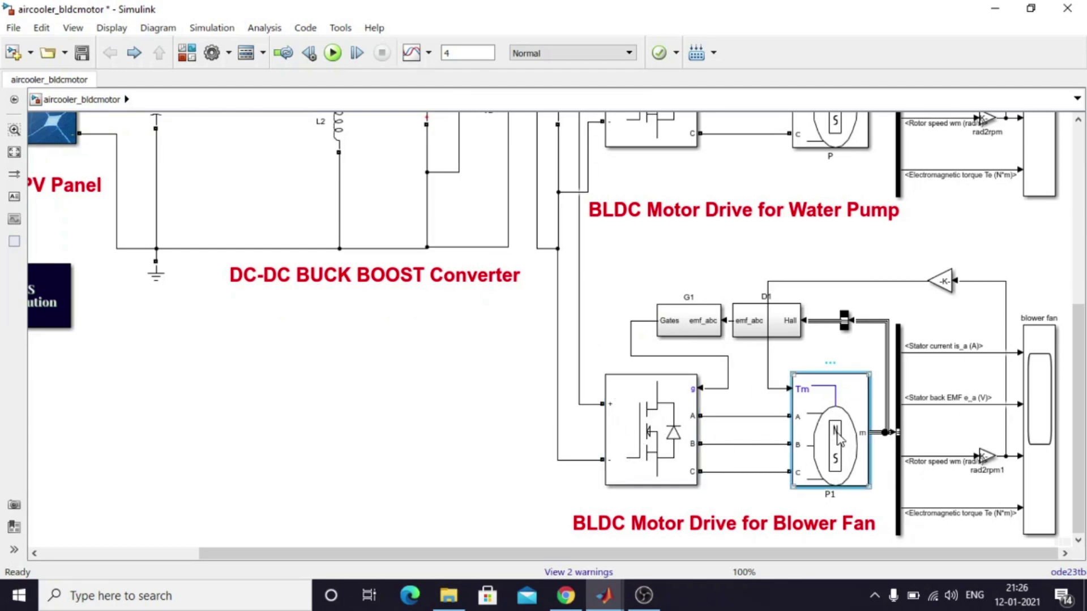
left_click(888, 341)
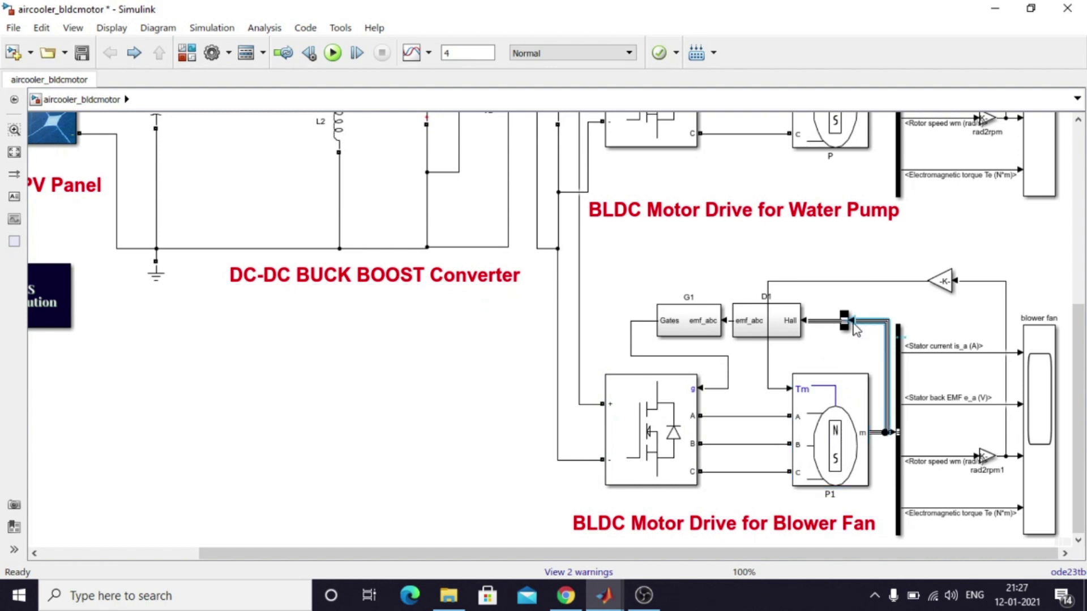
left_click(750, 328)
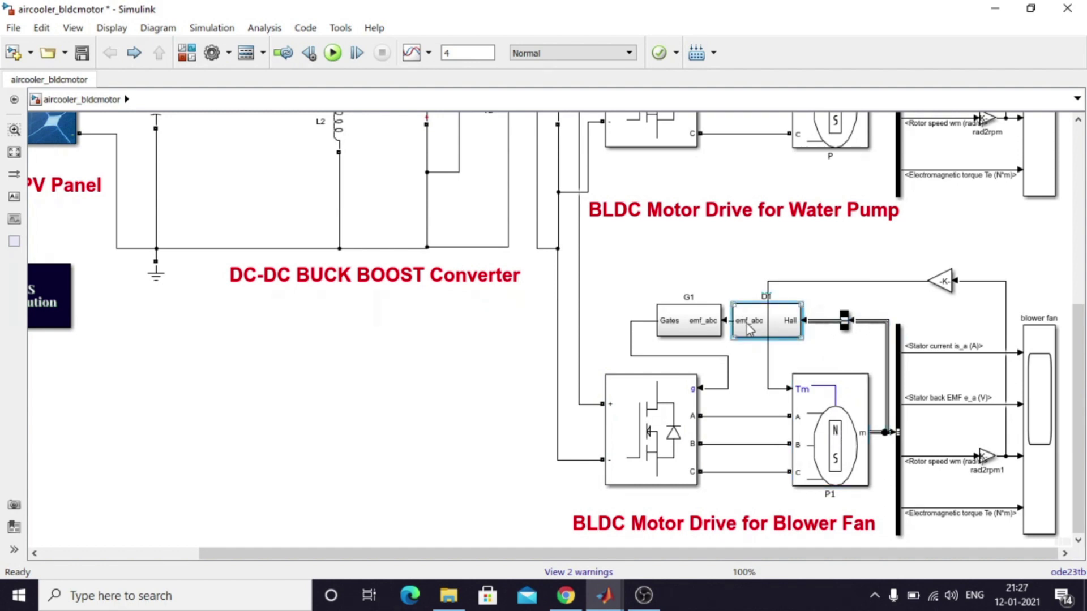
left_click(701, 333)
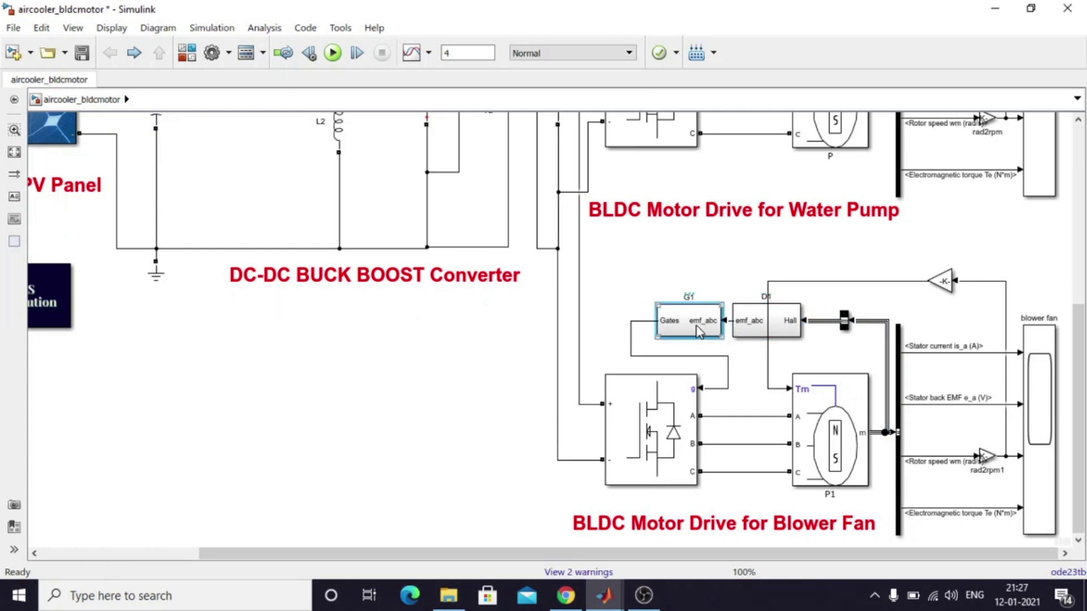
Step: Open the blower fan's D1 subsystem to examine its Hall-to-emf_abc logic and truth table, and return to the main model
double_click(785, 326)
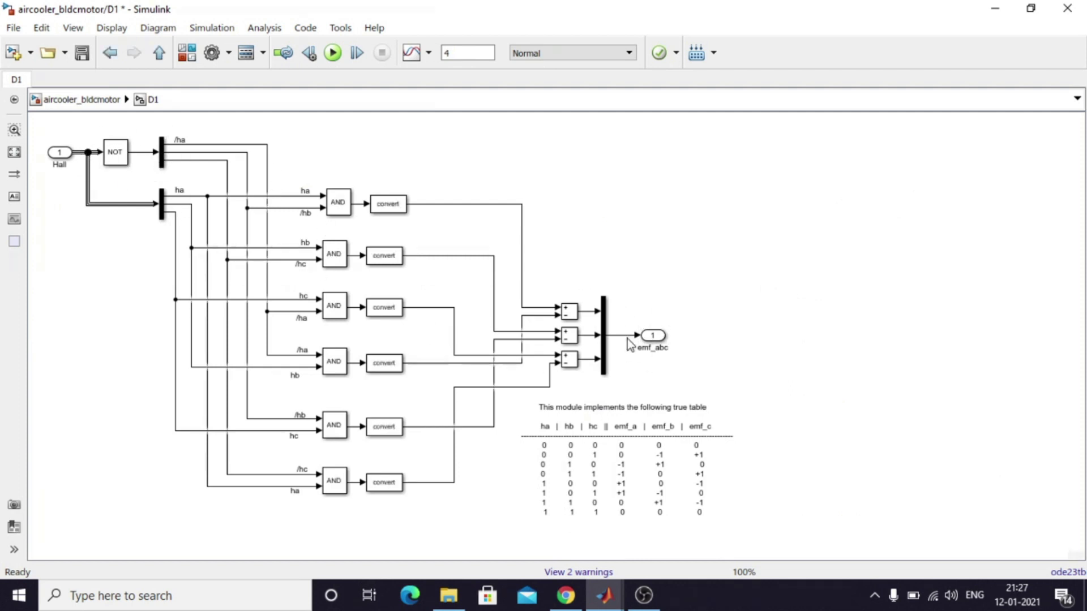
left_click(572, 422)
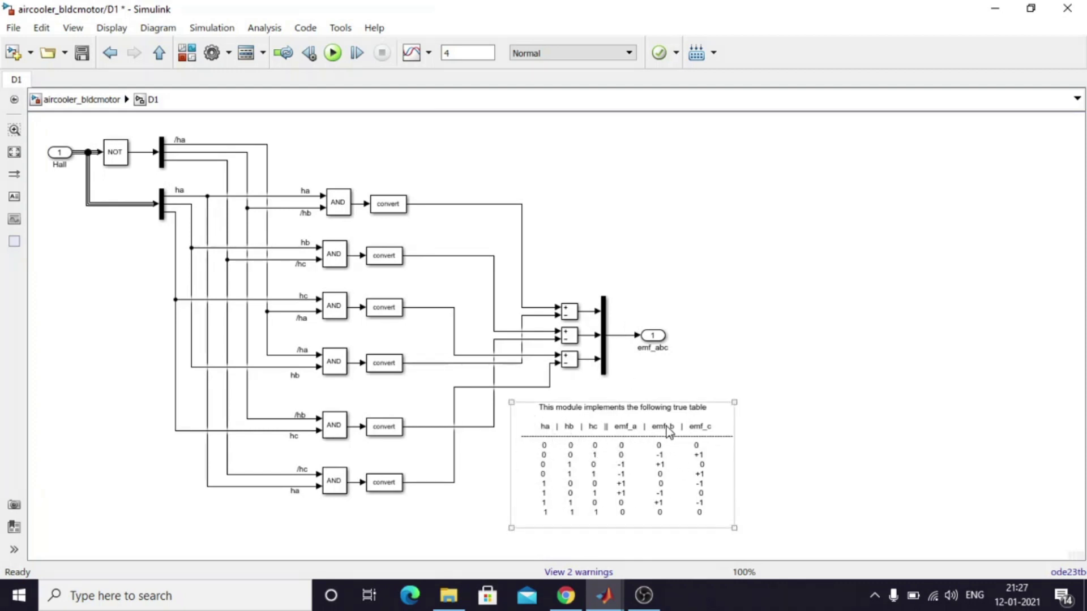
left_click(725, 298)
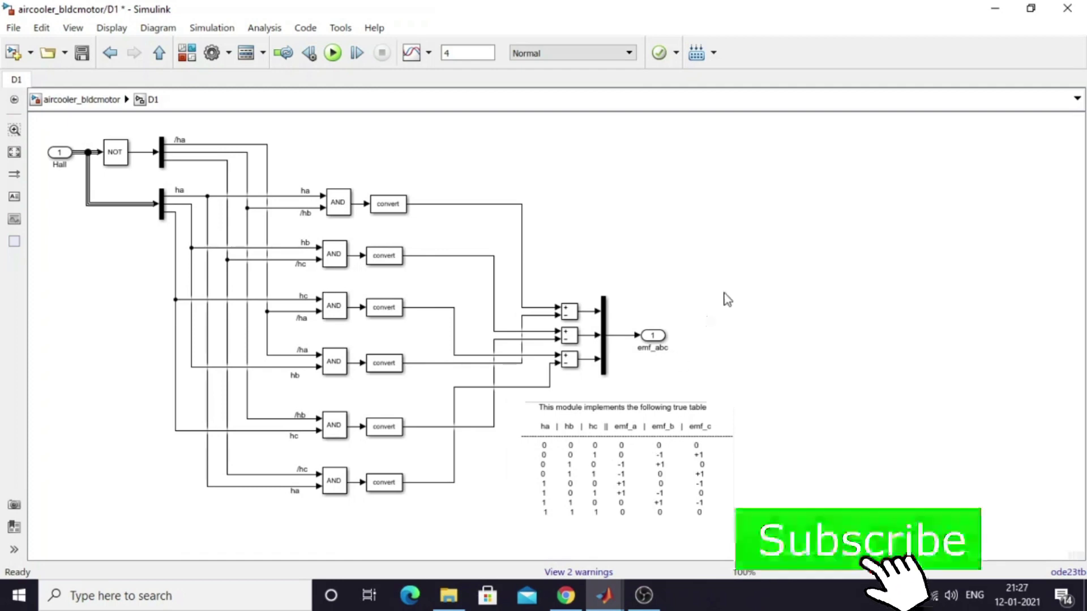
left_click(159, 52)
Step: Open the G1 subsystem to examine its emf_abc-to-gates logic and highlight the truth table text, and return to the main model
double_click(691, 320)
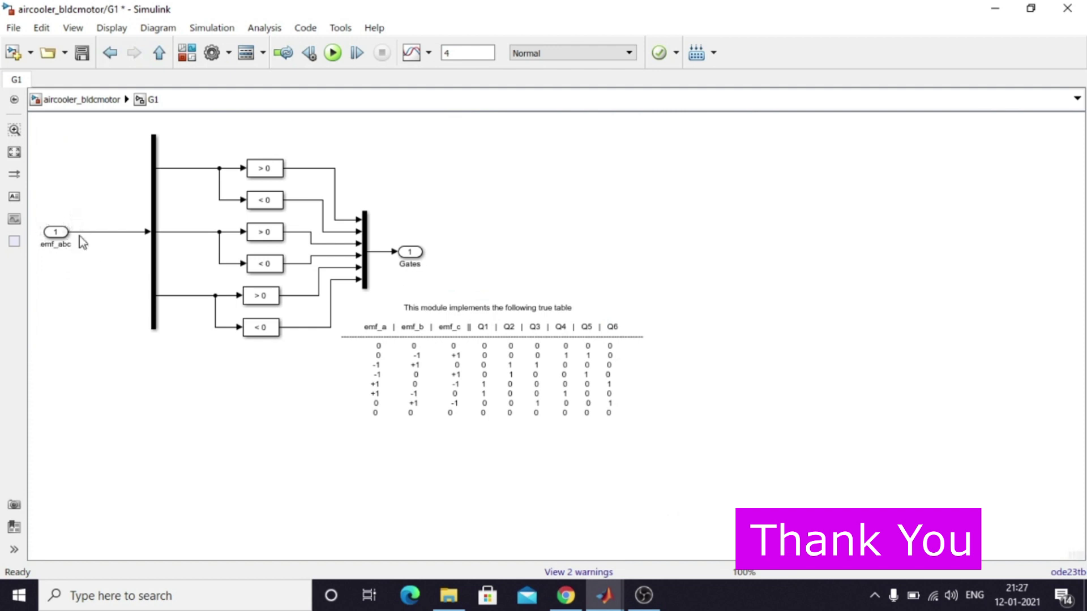
left_click(453, 340)
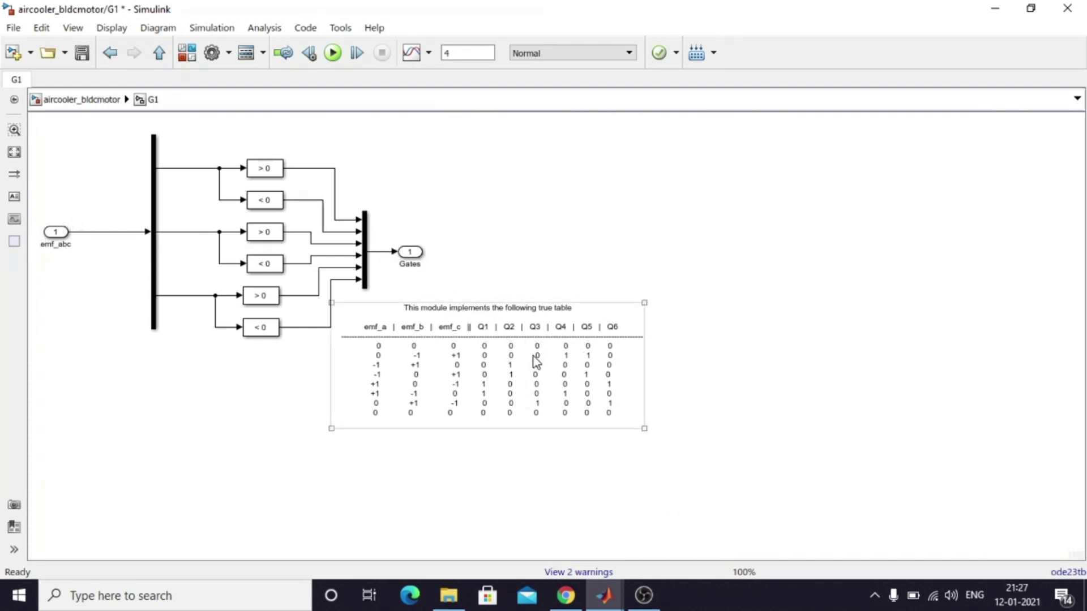
left_click(478, 358)
key("ctrl+a")
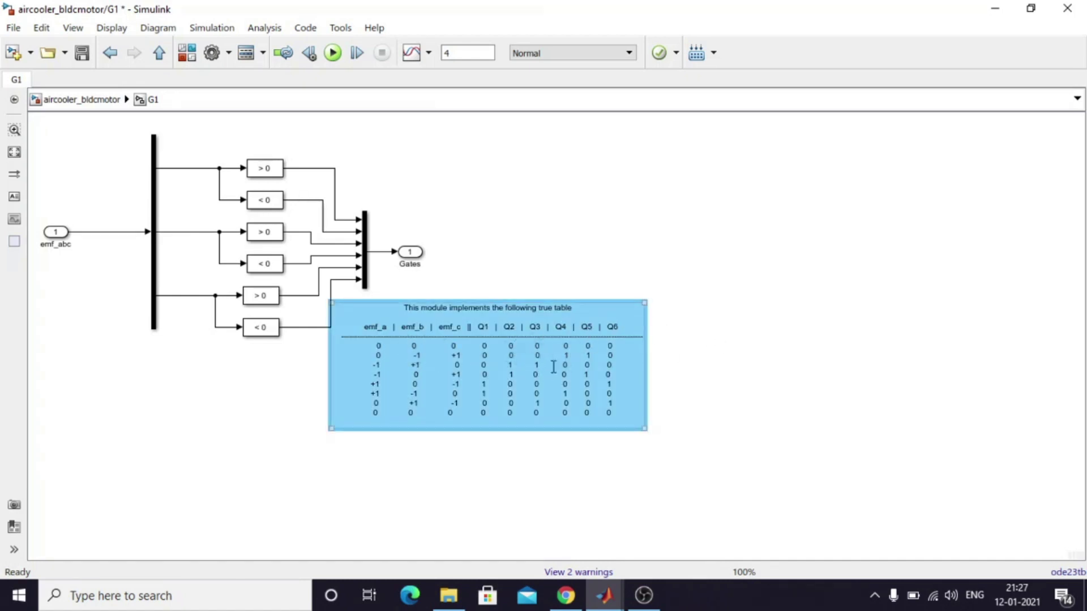
left_click(702, 353)
left_click(110, 53)
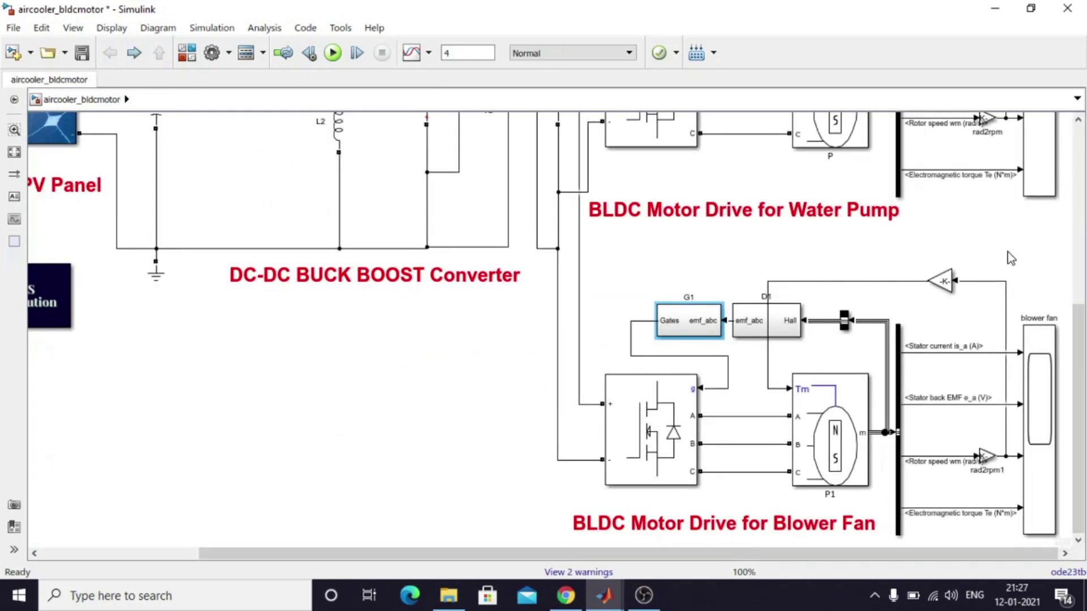
Step: Open the water pump scope, reposition its window to examine the stator current, EMF, speed and torque plots, and return to the model
scroll(1068, 317, "up", 5)
double_click(1045, 303)
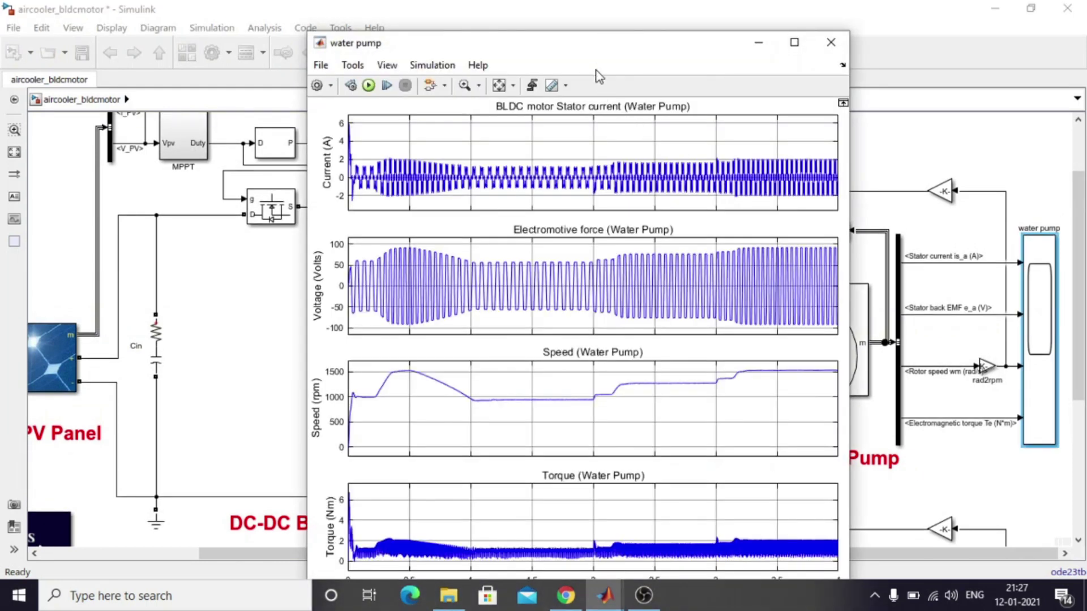
left_click_drag(582, 49, 531, 24)
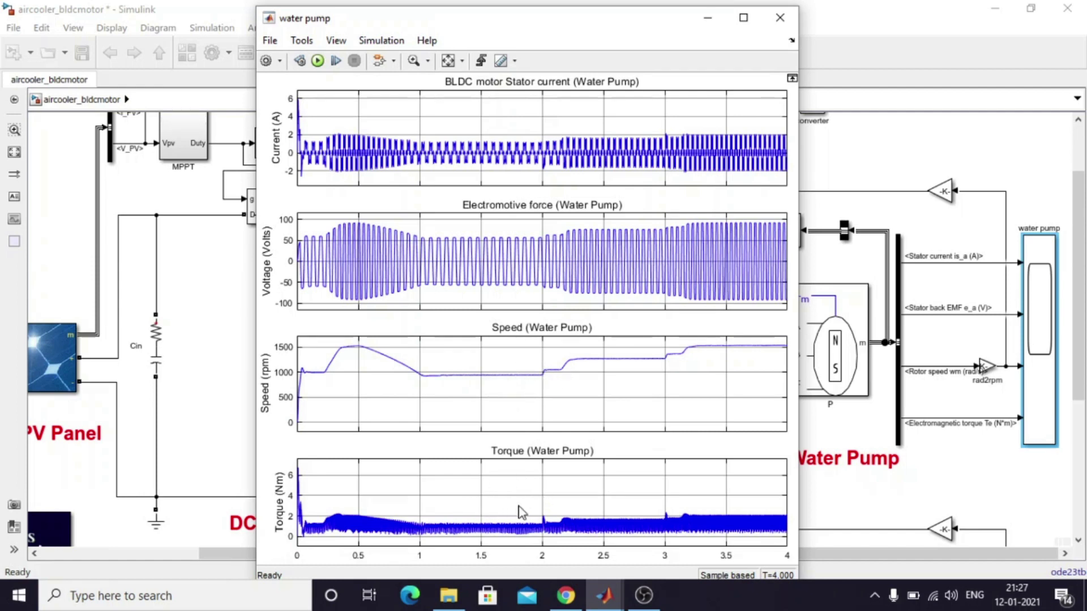
left_click(996, 458)
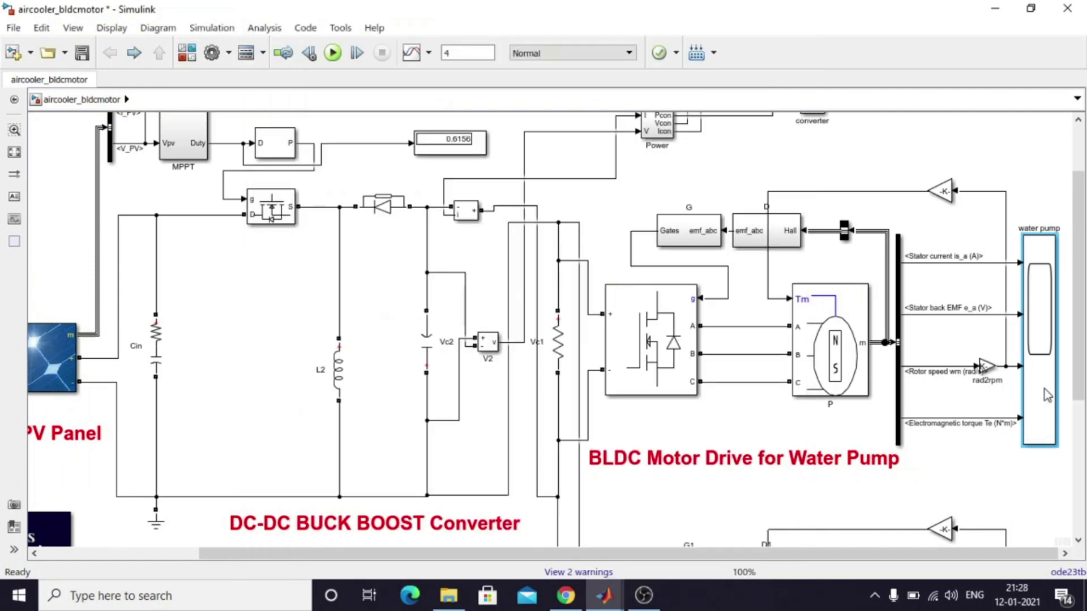
Step: Open the blower fan scope to examine its stator current, EMF, speed and torque plots, and return to the model
scroll(1019, 453, "down", 5)
double_click(1030, 451)
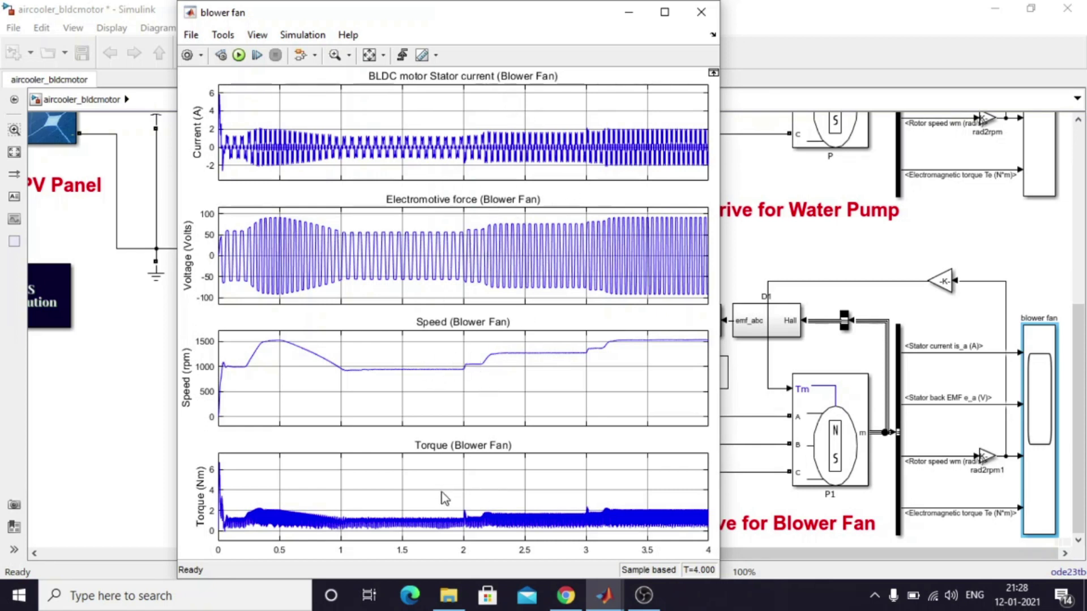
left_click(1063, 412)
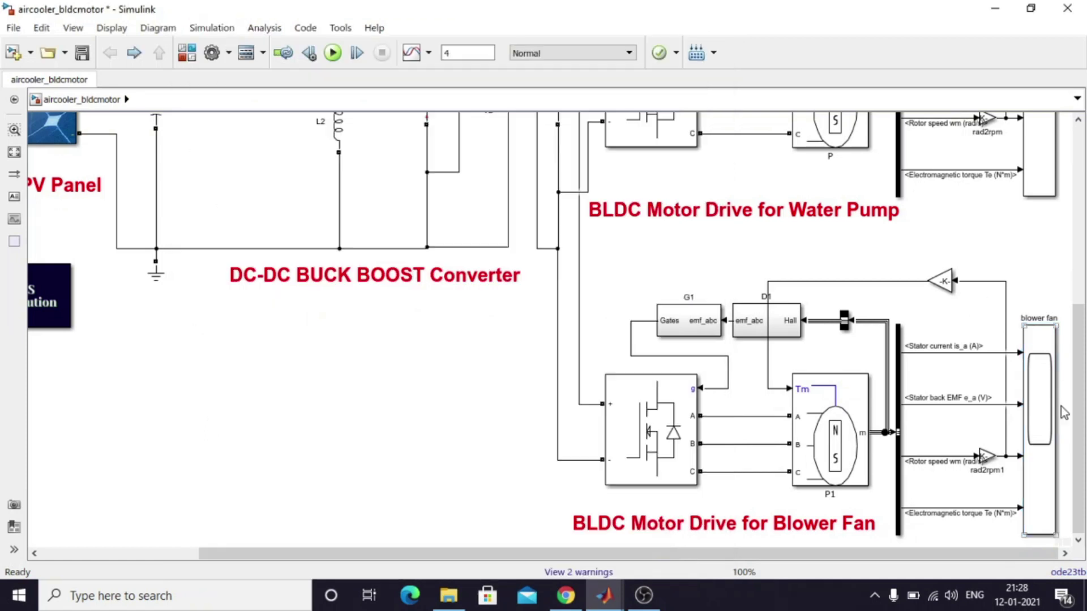
Step: Return to the PV panel section and examine the manual switch and the Group 1 signal source for the irradiance input
left_click_drag(949, 556, 628, 559)
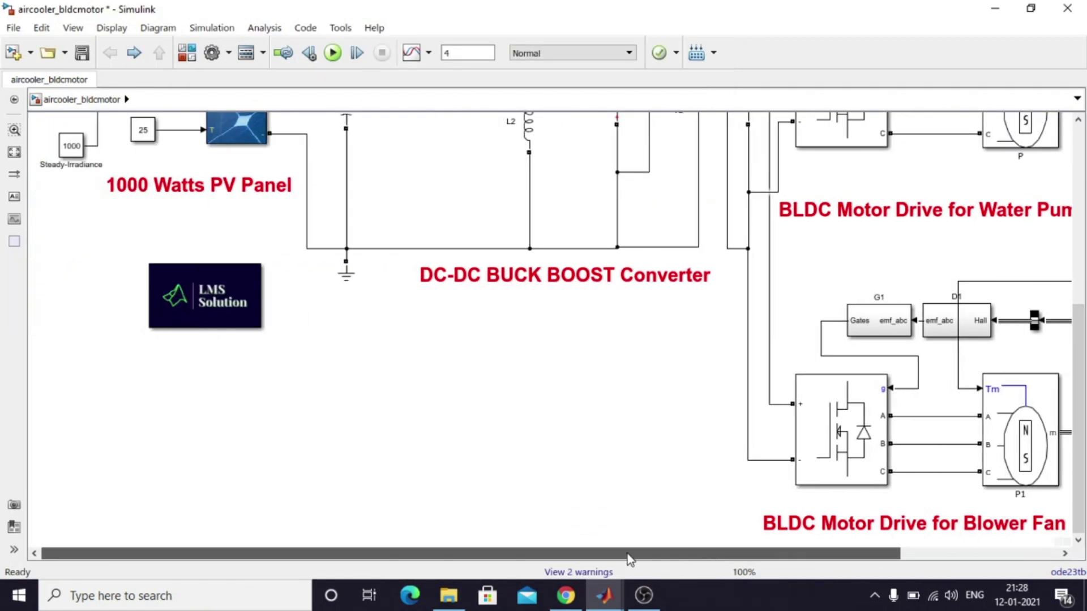
scroll(456, 345, "up", 5)
left_click(168, 295)
left_click(104, 246)
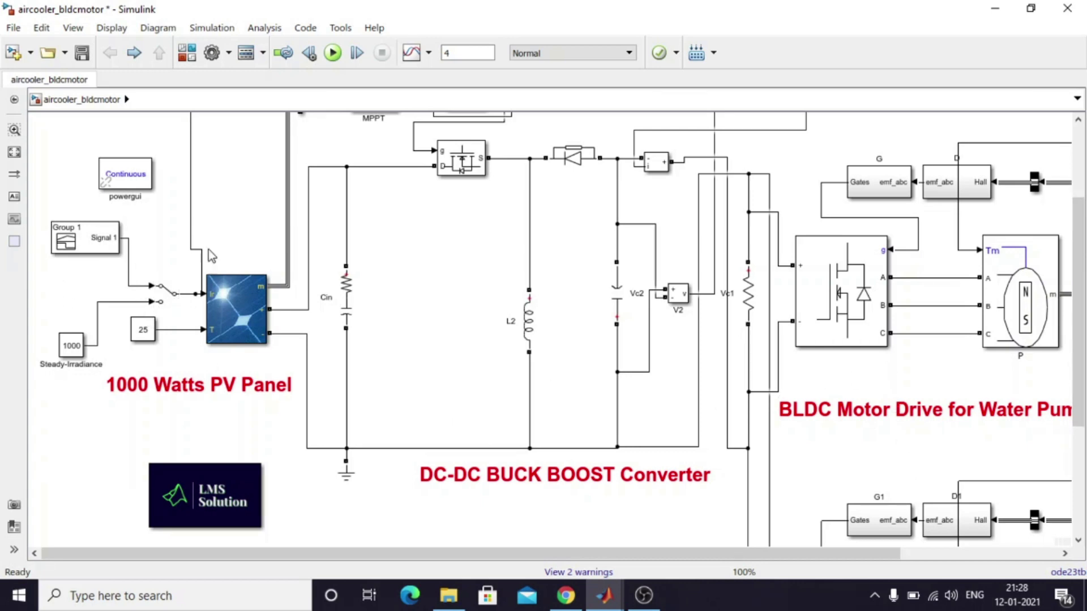
Step: Reopen the PV scope to examine how PV voltage and power respond to the irradiance changes
left_click_drag(1079, 316, 1080, 244)
left_click(968, 143)
double_click(968, 143)
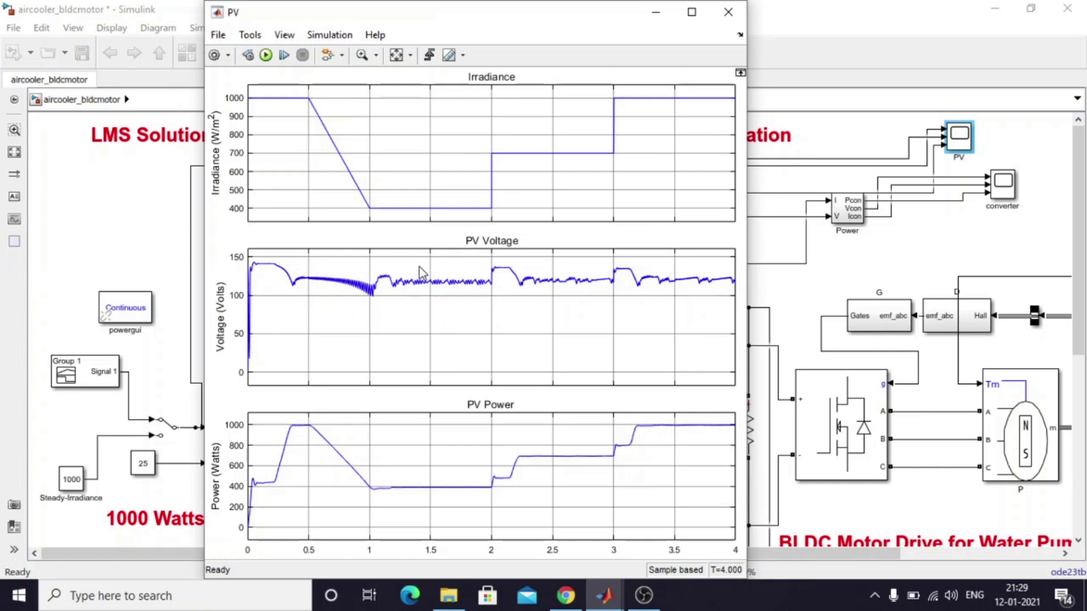
Step: Reopen the converter scope and reposition its window to examine the buck-boost output voltage, current and power
left_click(1007, 192)
double_click(1005, 188)
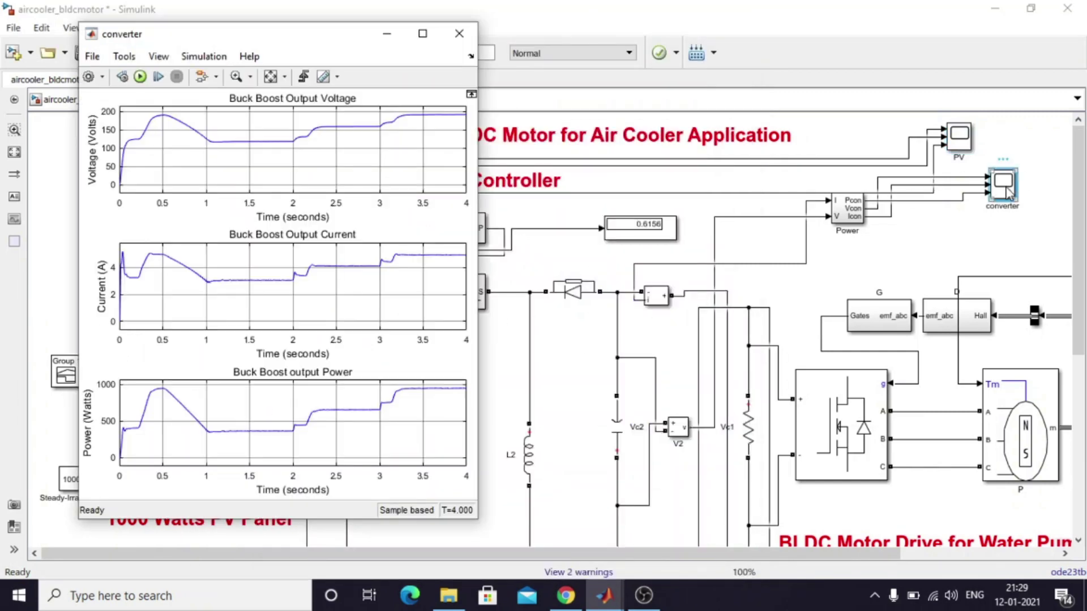
left_click_drag(254, 36, 446, 39)
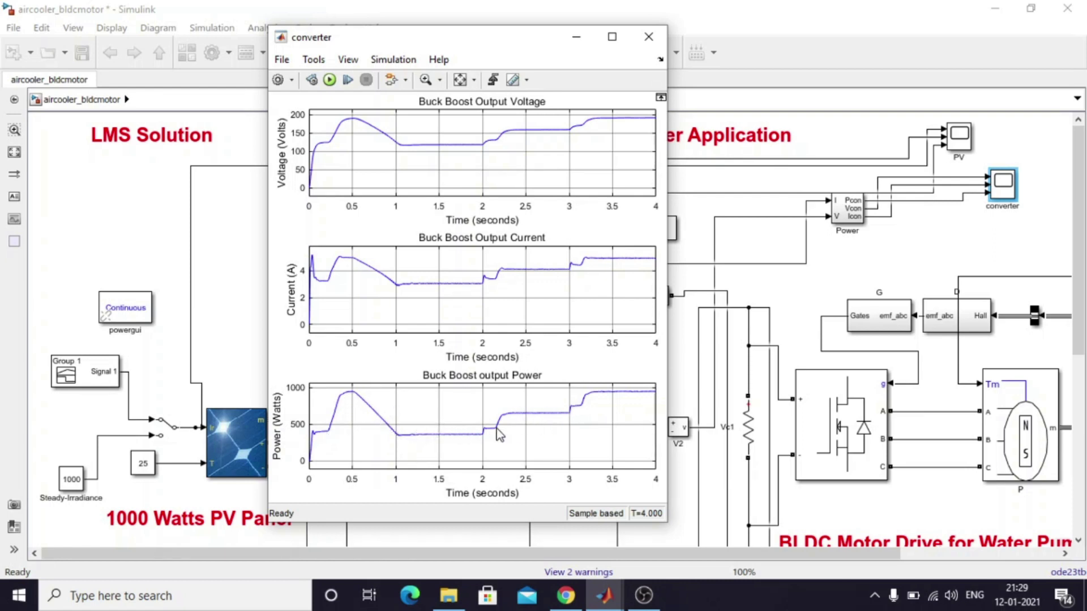
Step: Return to the model and reopen the water pump scope to examine its stator current, EMF, speed and torque
left_click(882, 495)
left_click_drag(850, 554, 1007, 553)
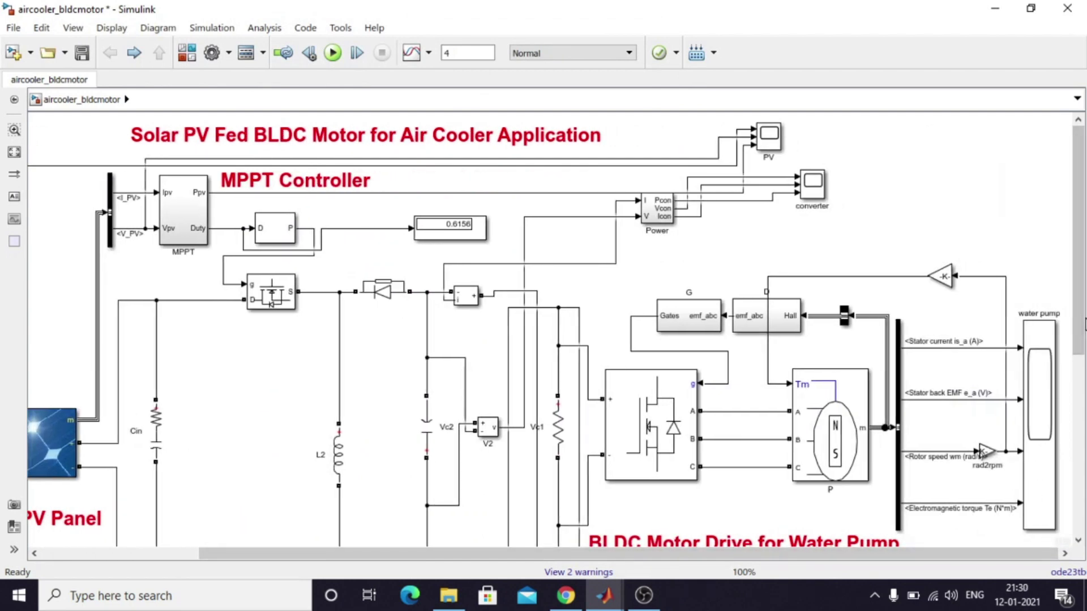
left_click_drag(1084, 323, 1085, 385)
double_click(1034, 342)
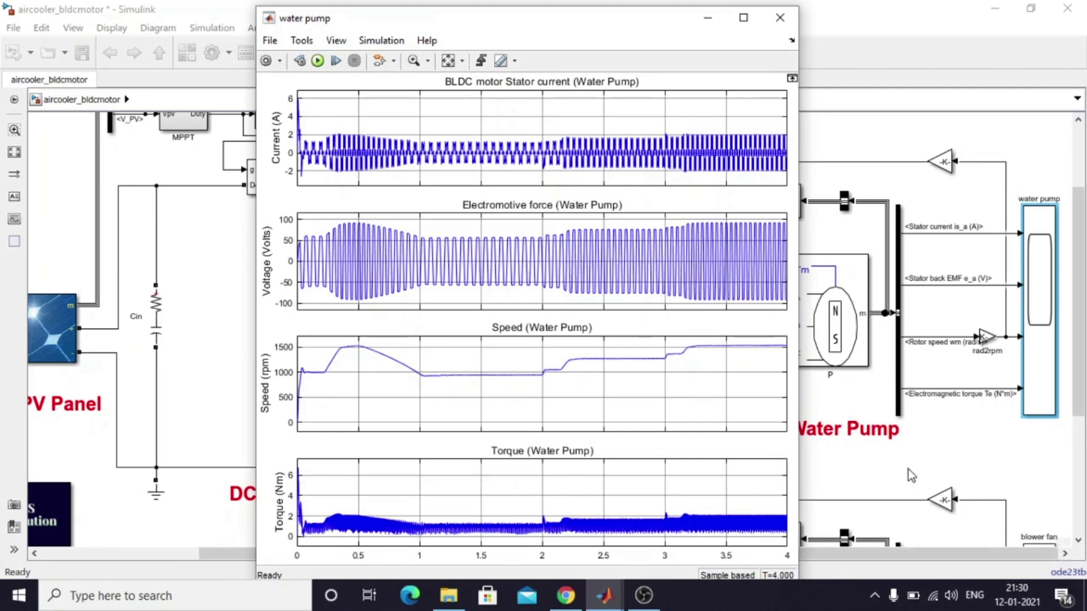
Step: Reopen the blower fan scope to examine how its stator current, EMF, speed and torque follow the irradiance changes
left_click(1008, 437)
scroll(1041, 430, "down", 5)
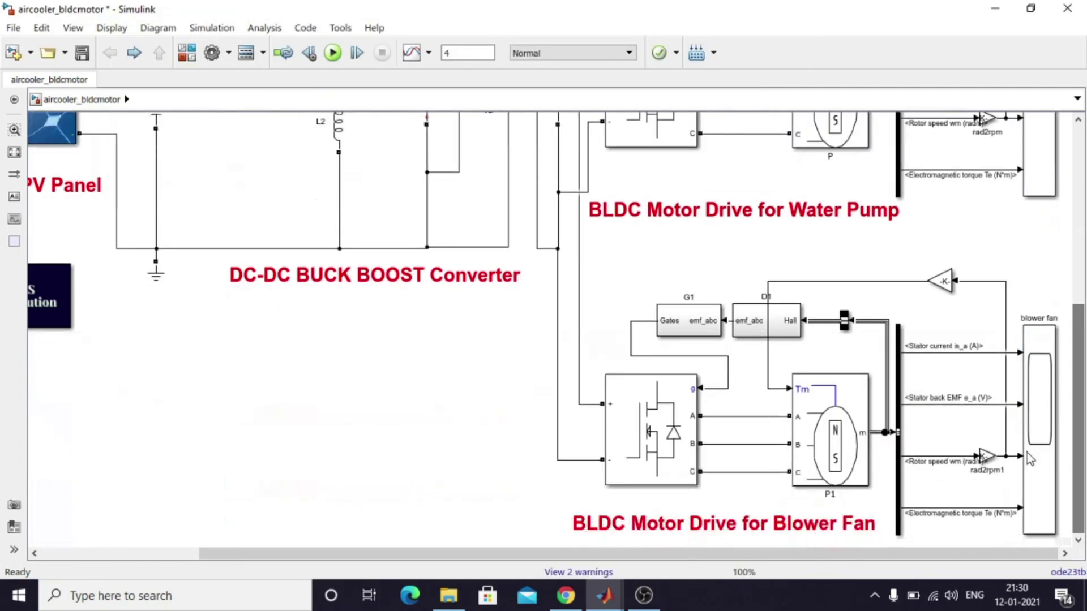
double_click(1044, 429)
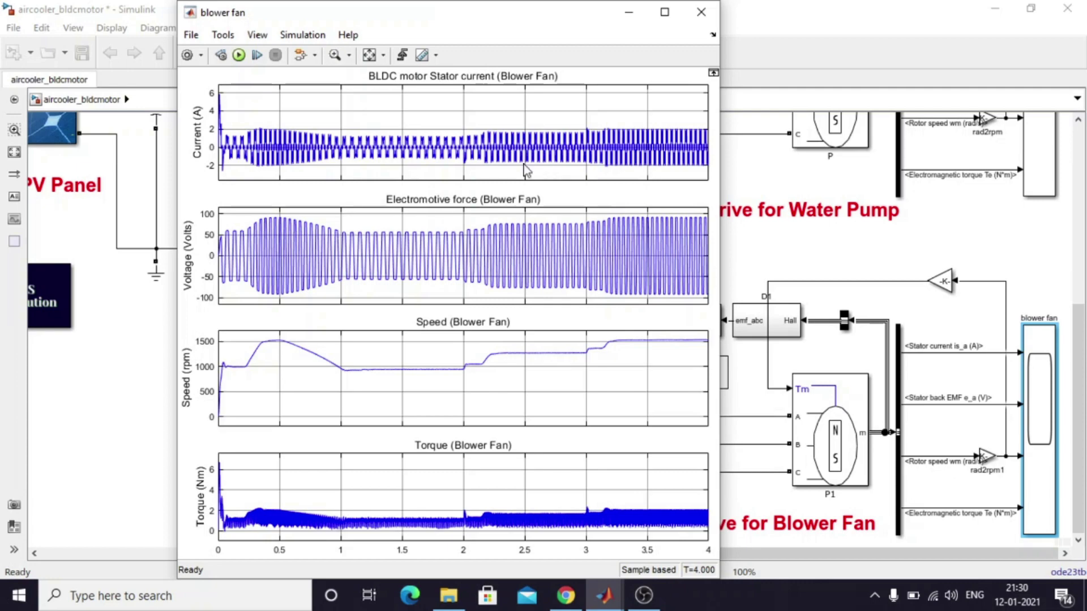
left_click(639, 595)
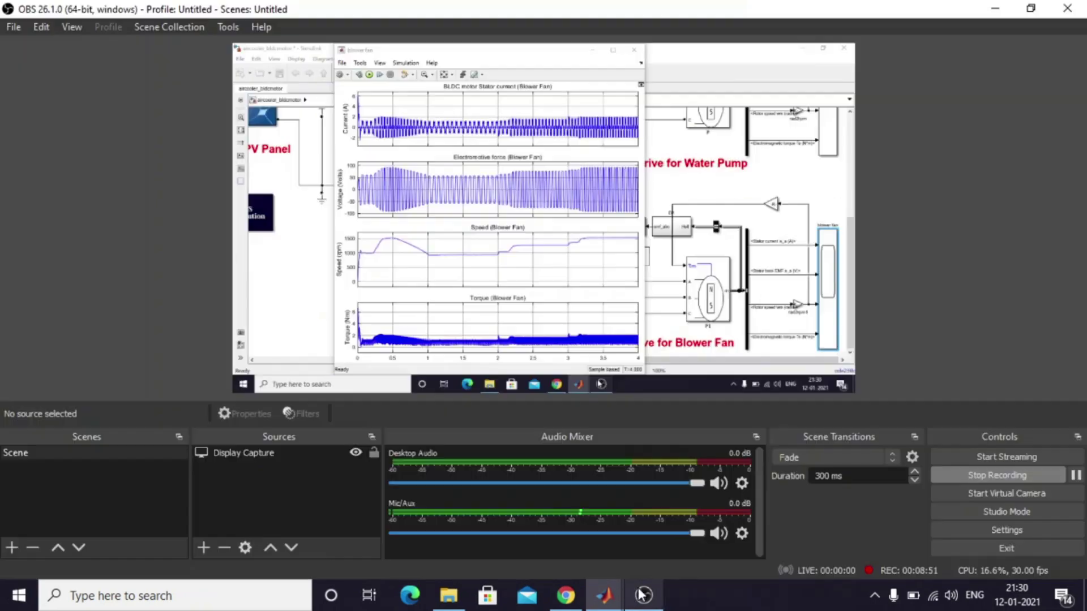
left_click(642, 595)
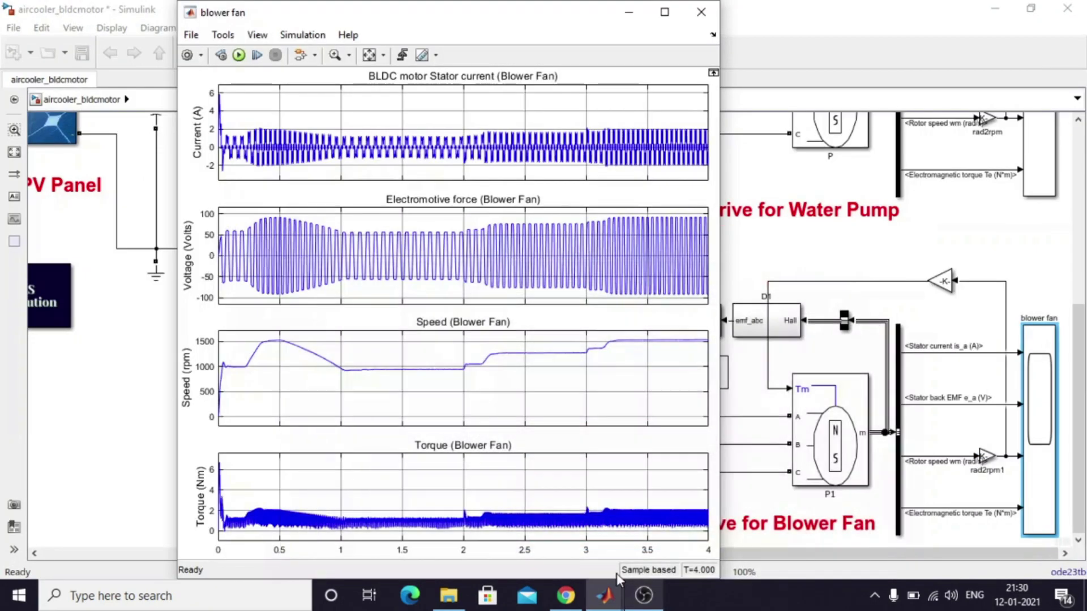
Step: Set the PV panel's manual switch to the Steady-Irradiance input and move that constant block up, level with the temperature constant
left_click(111, 317)
left_click_drag(1082, 334, 1082, 240)
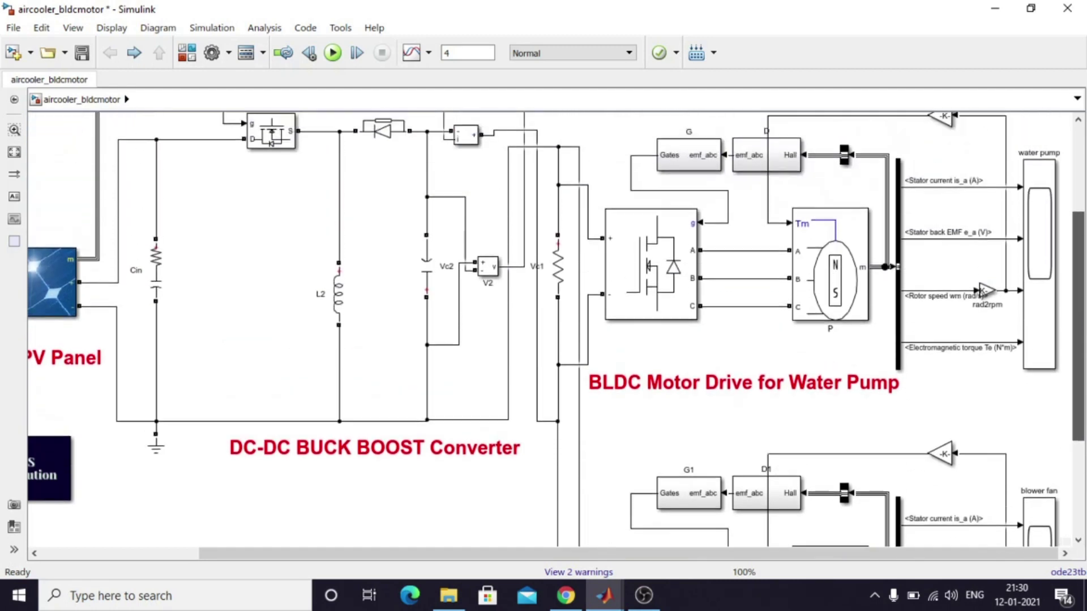
left_click_drag(699, 556, 552, 555)
left_click(166, 272)
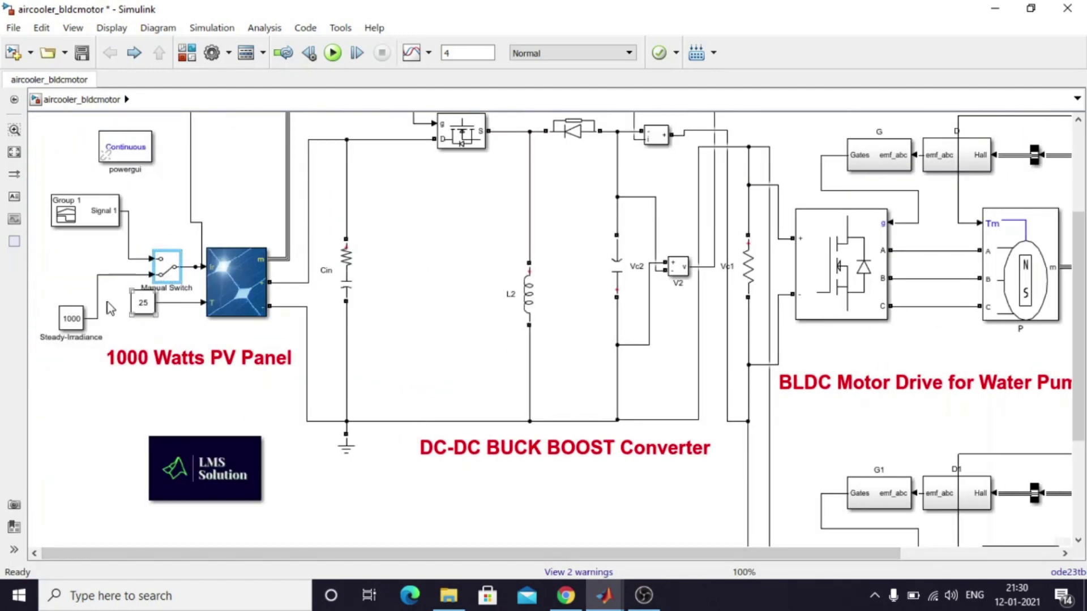
left_click(69, 323)
left_click_drag(69, 322, 69, 306)
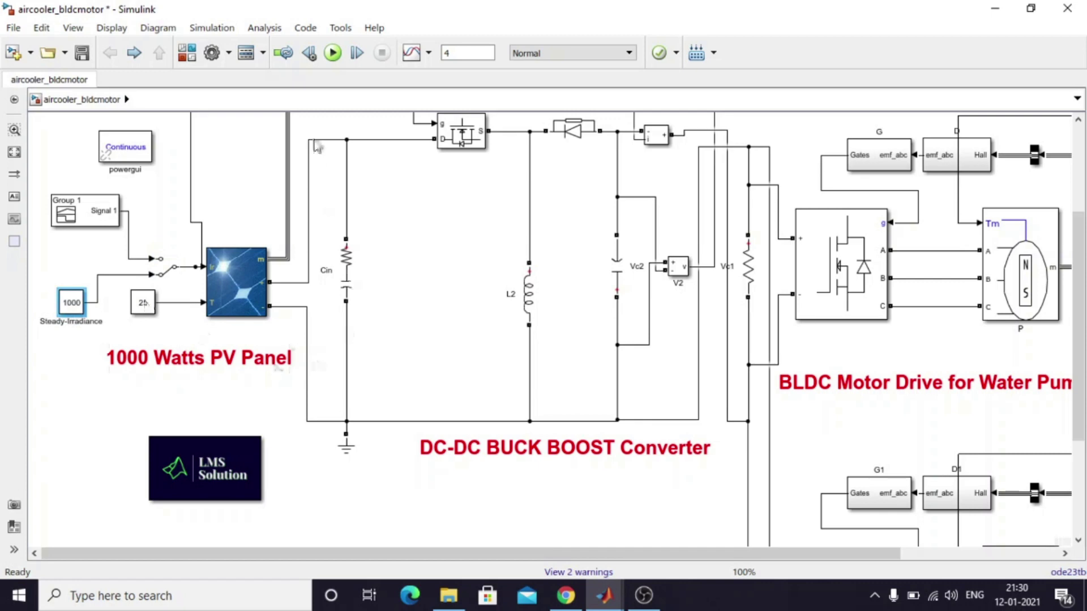
Step: Run the simulation with the steady irradiance and arrange the PV and converter scopes side by side
left_click(333, 52)
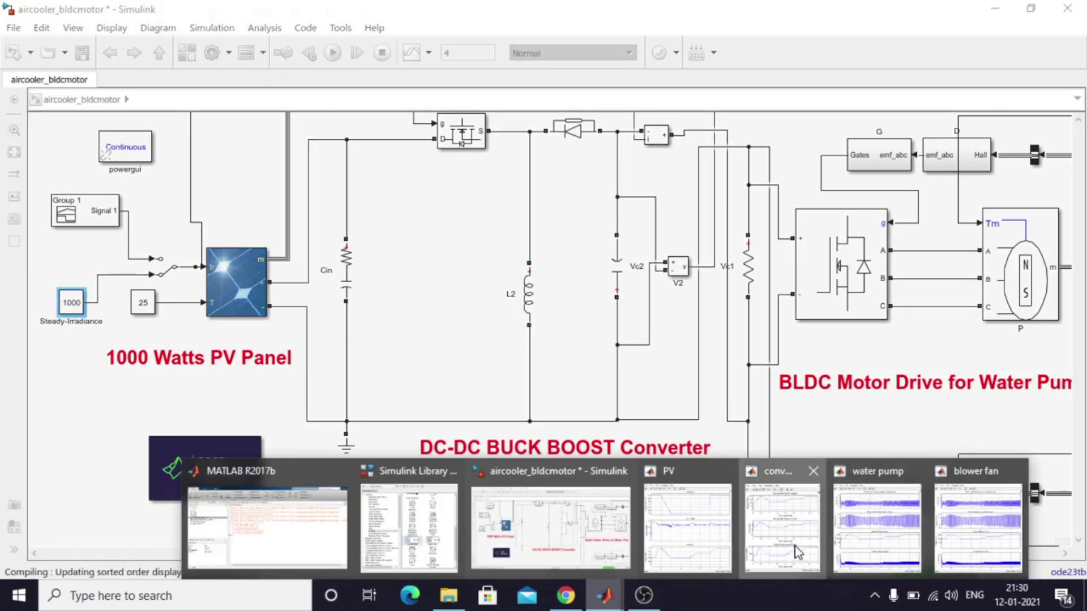
left_click(784, 509)
left_click(605, 595)
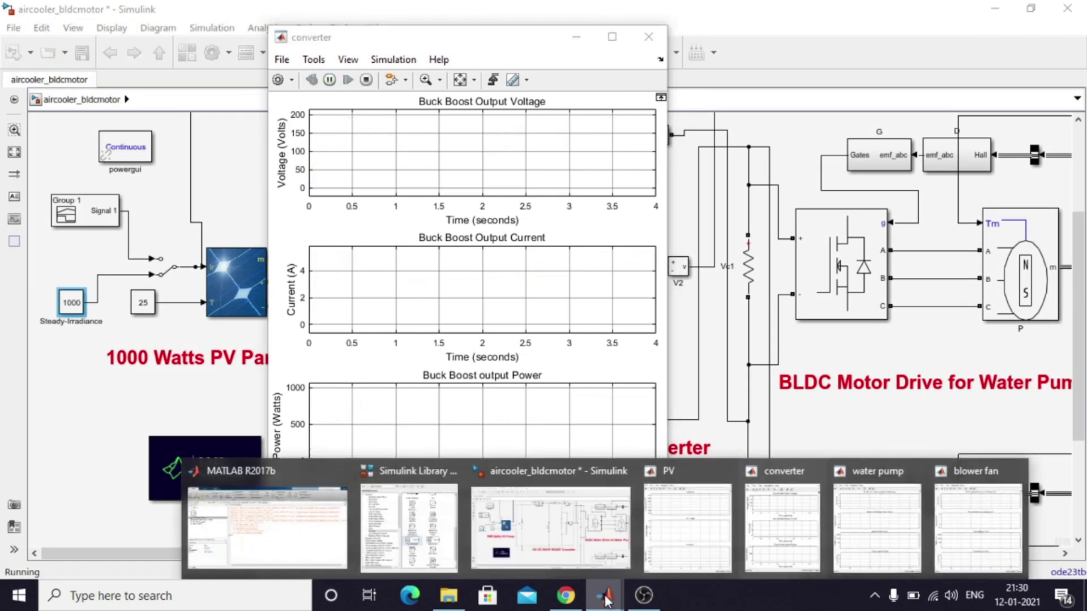
left_click(698, 547)
left_click_drag(505, 27, 351, 26)
left_click(615, 79)
left_click_drag(474, 46, 807, 34)
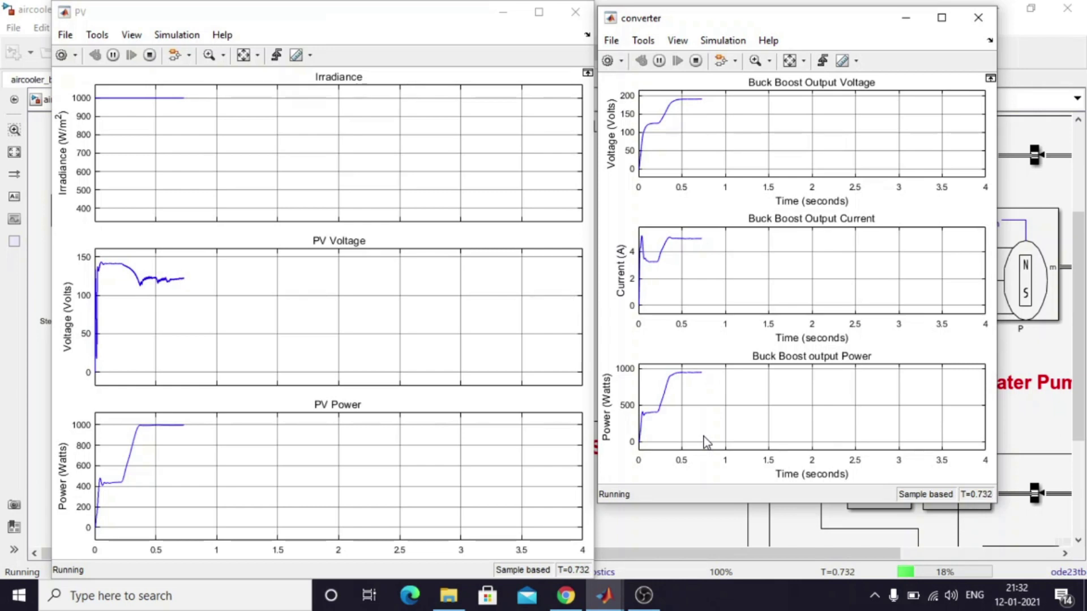
Step: Stop the simulation and set the Steady-Irradiance block's constant value to 500
left_click(40, 369)
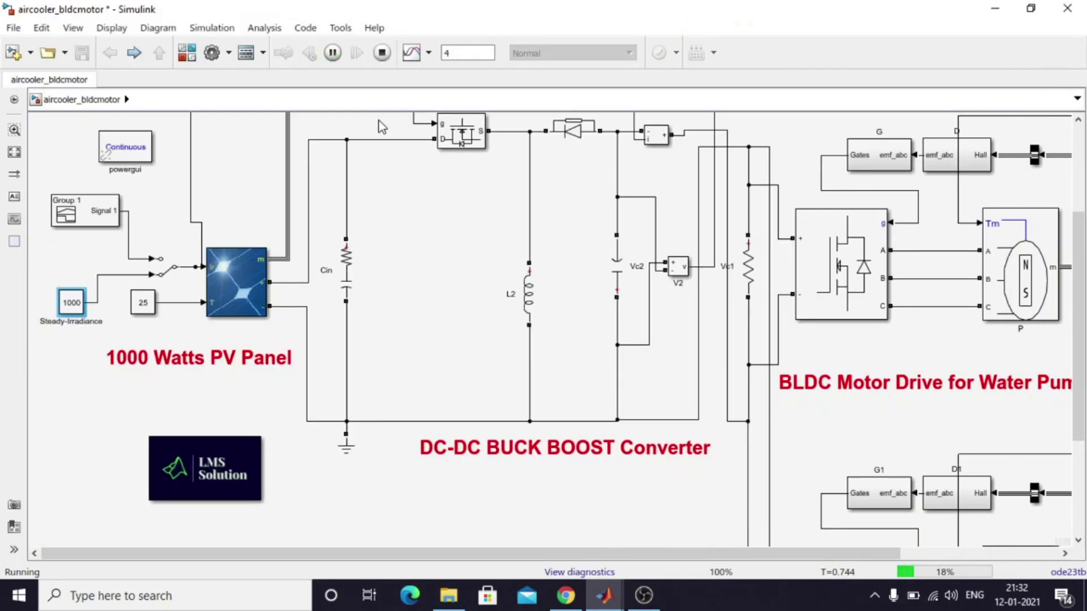
key("ctrl+shift+t")
double_click(77, 302)
type("500")
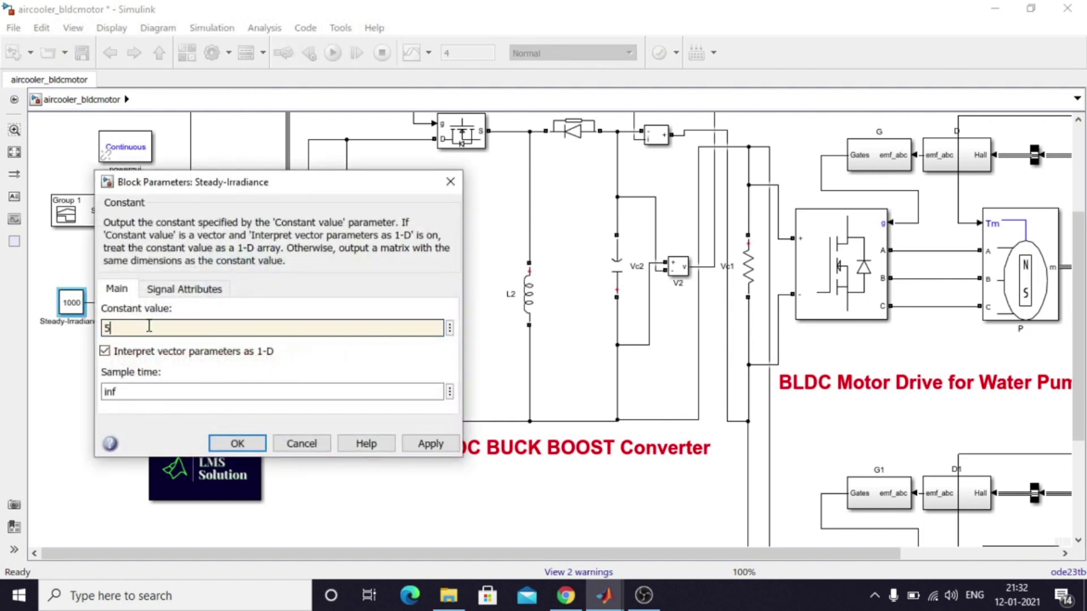
left_click(220, 445)
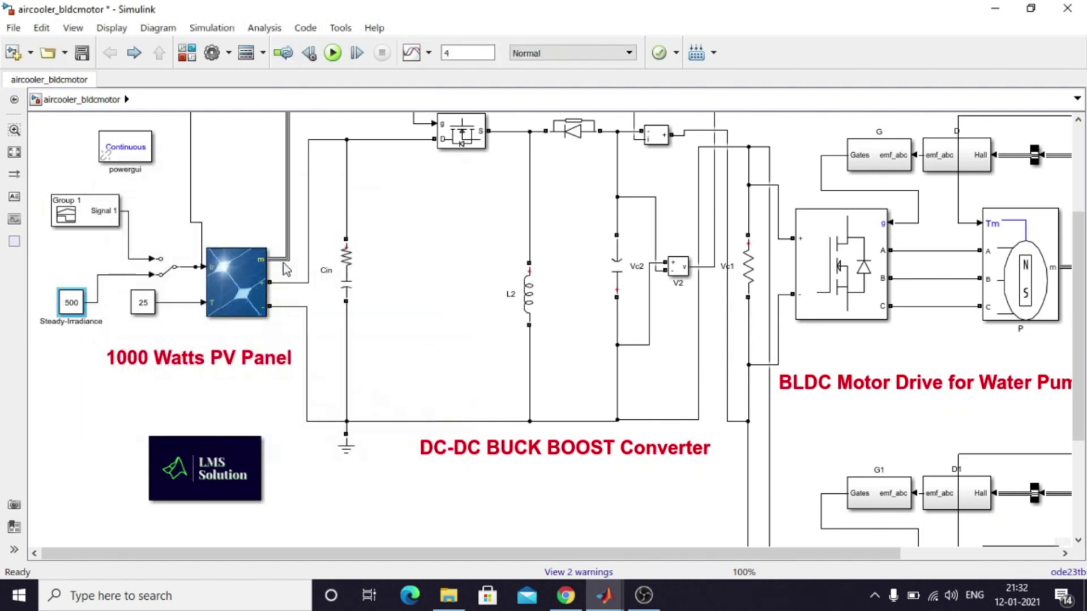
Step: Run the simulation again, bring up the PV and converter scopes, and scale the PV scope's axes to fit the data
left_click(332, 53)
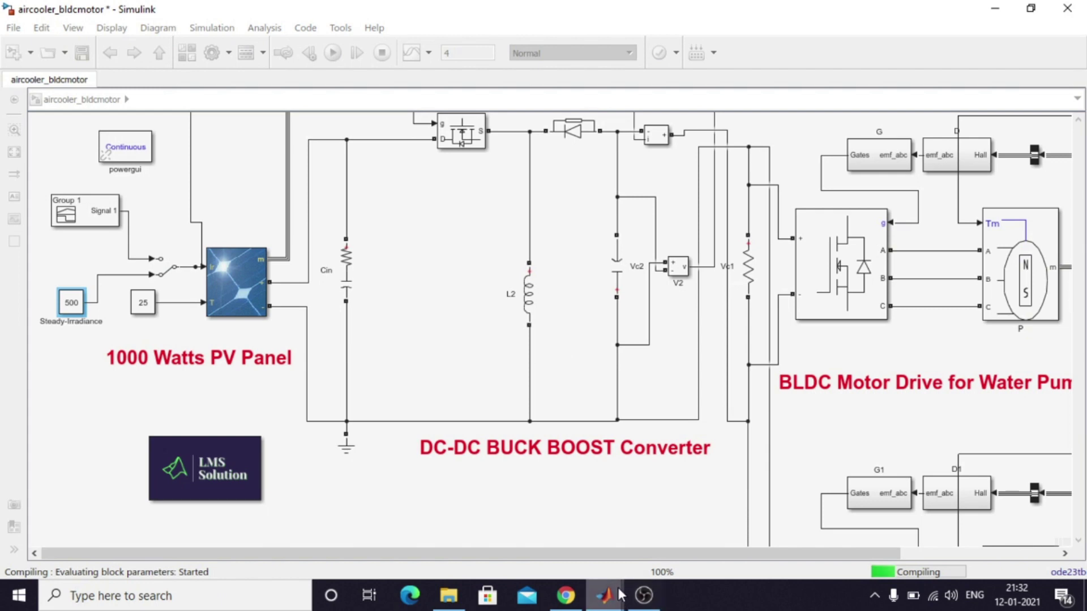
left_click(667, 563)
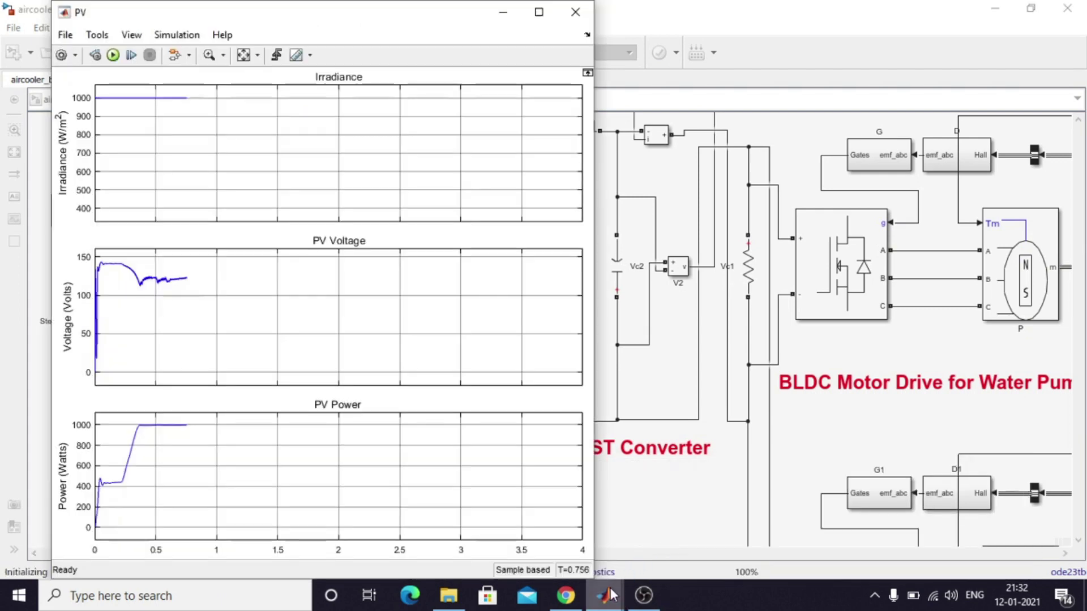
left_click(765, 473)
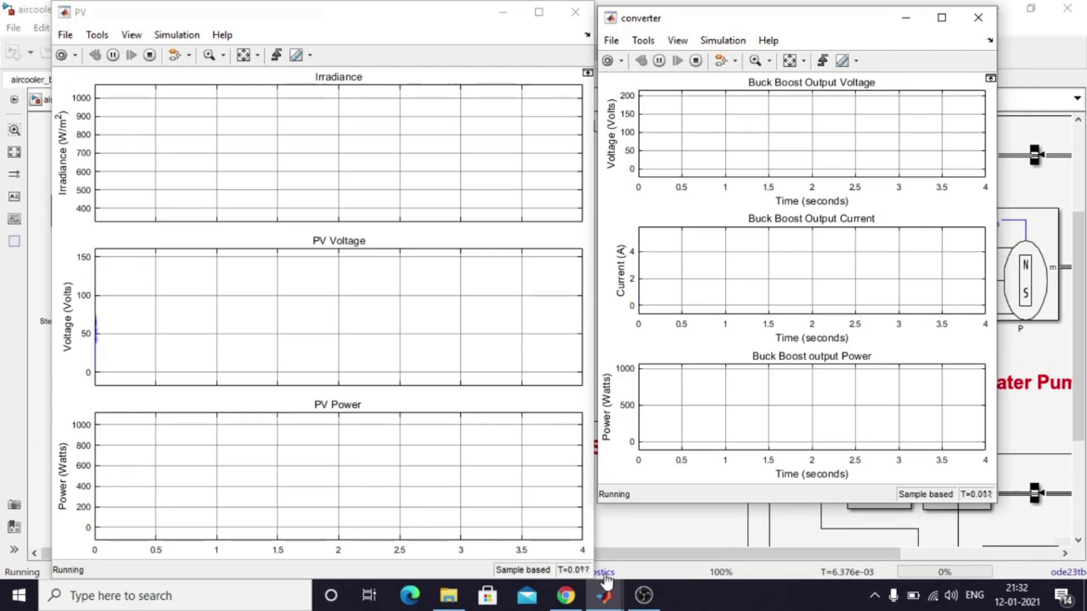
mouse_move(650, 603)
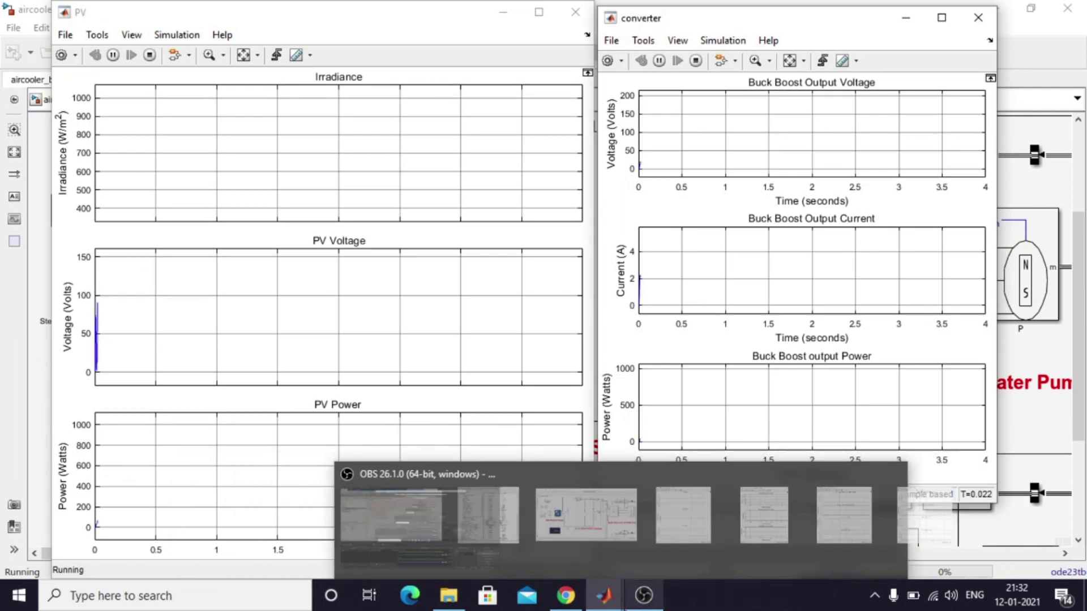
left_click(758, 609)
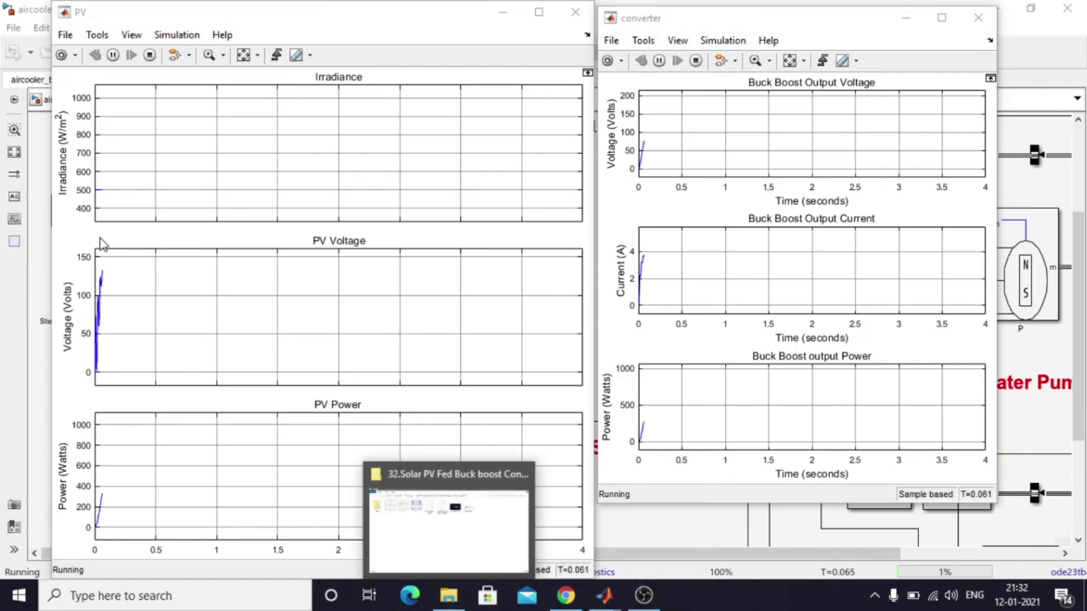
left_click(243, 57)
left_click(242, 57)
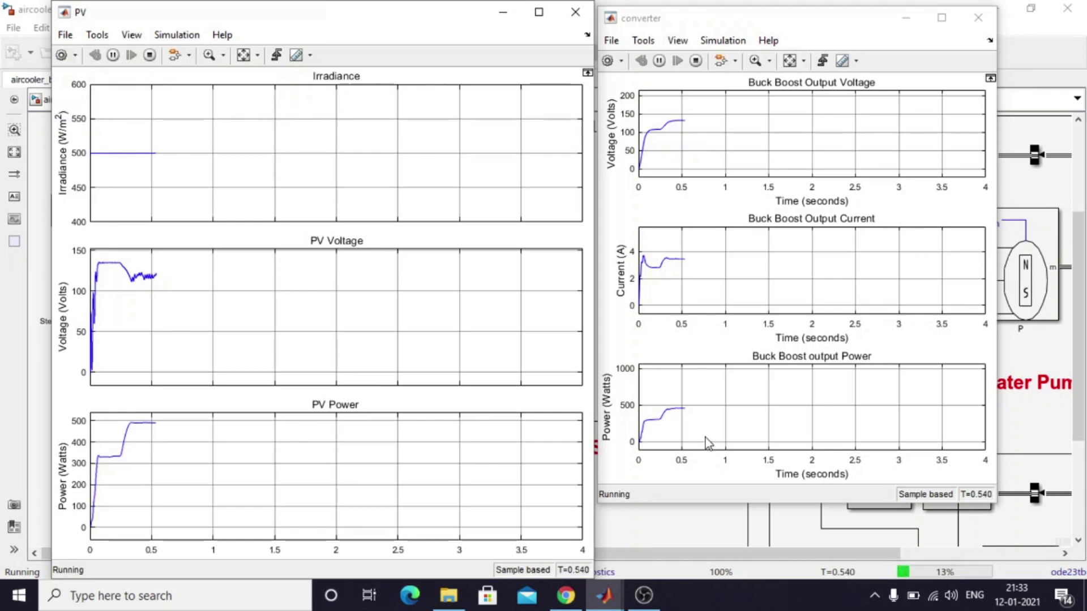
Step: Bring up the water pump and blower fan scopes to examine the motor responses at the reduced irradiance
left_click(604, 596)
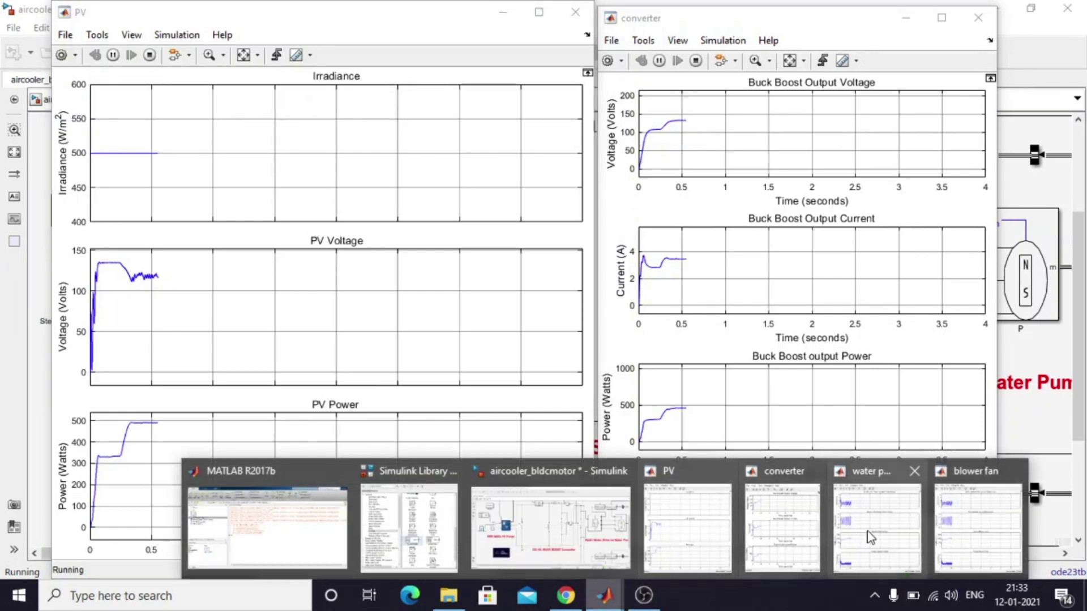
left_click(861, 535)
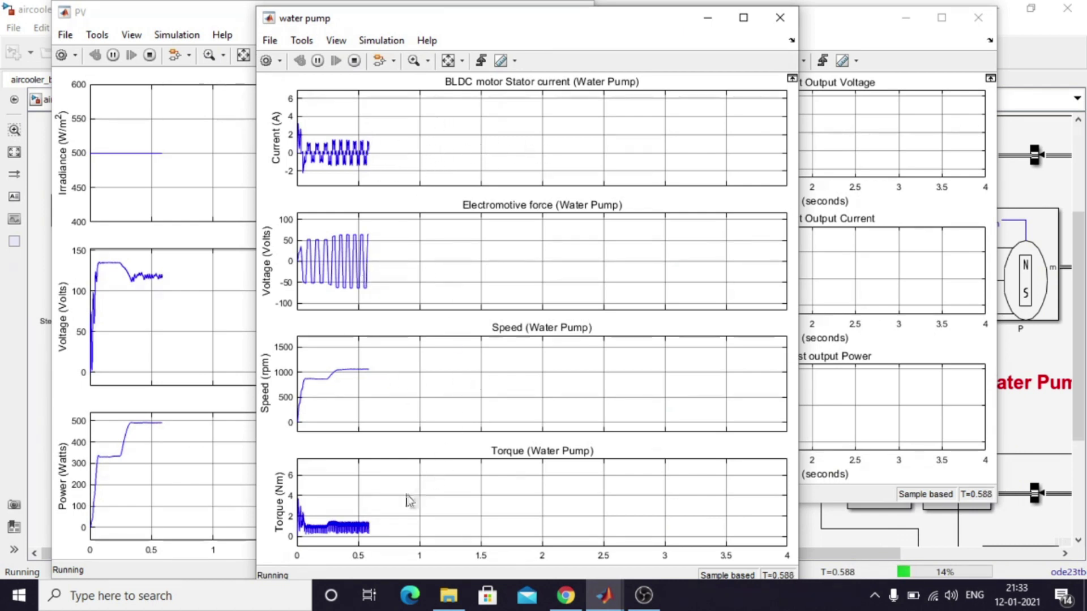
mouse_move(609, 587)
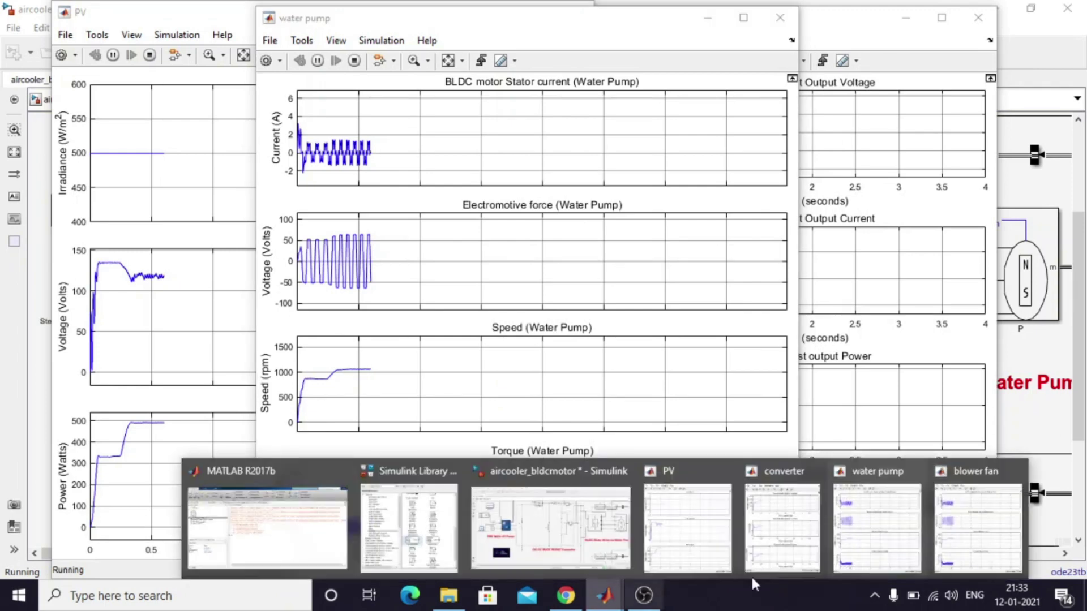
left_click(957, 531)
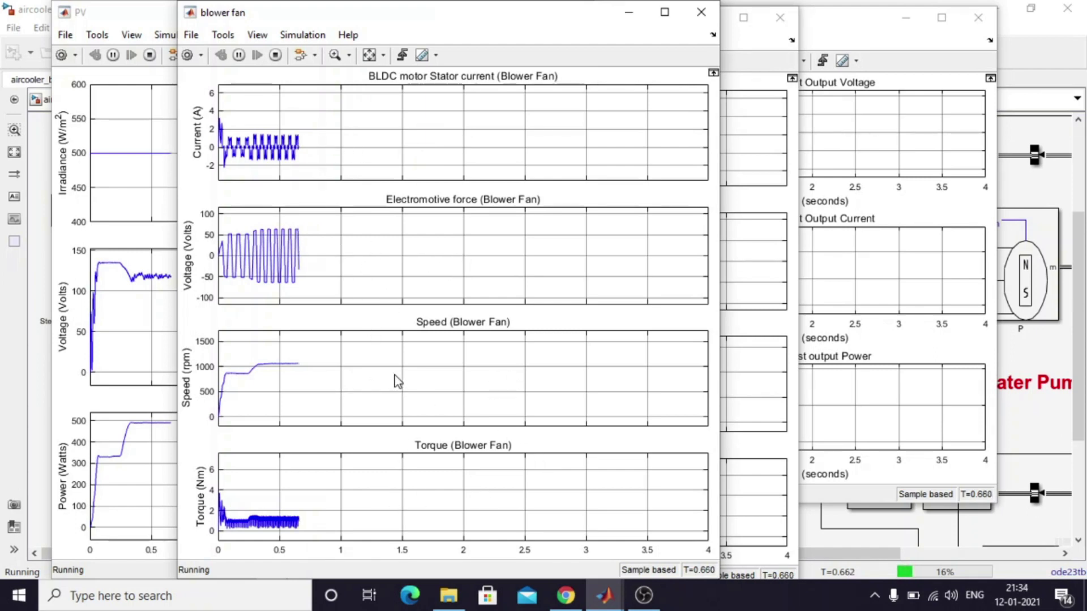
Step: Stop the simulation and toggle the manual switch between the Group 1 signal and Steady-Irradiance, leaving it on Steady-Irradiance
left_click(25, 281)
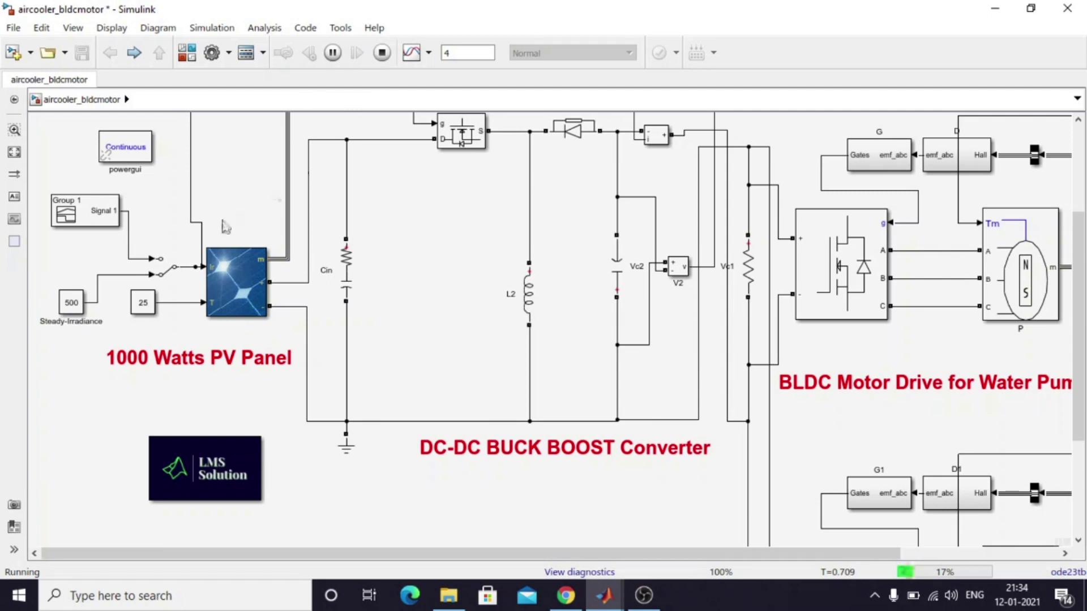
key("ctrl+shift+t")
double_click(162, 267)
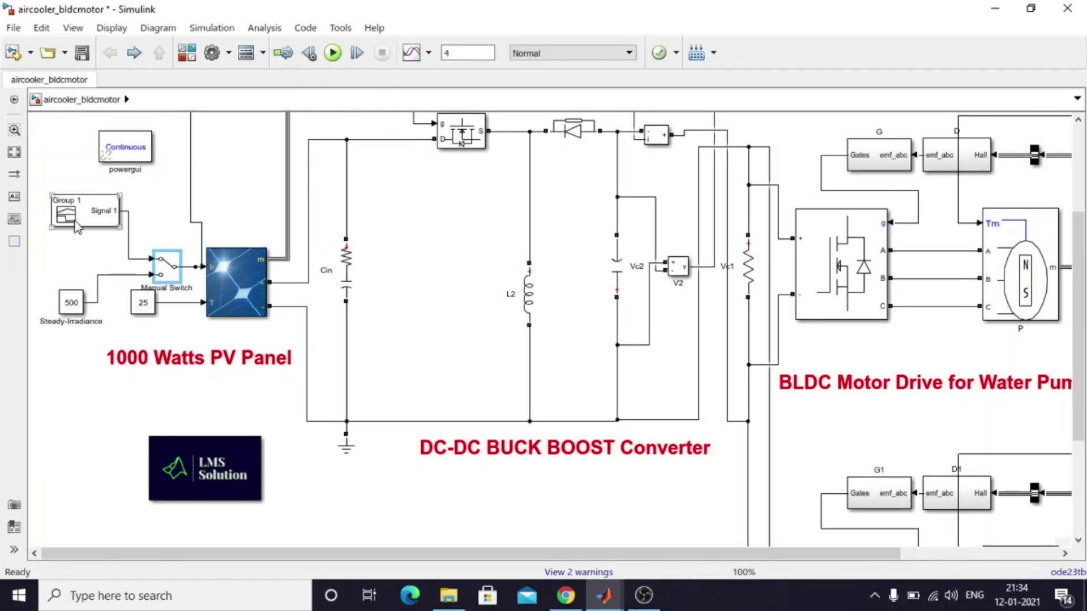
double_click(164, 271)
double_click(164, 270)
left_click(166, 217)
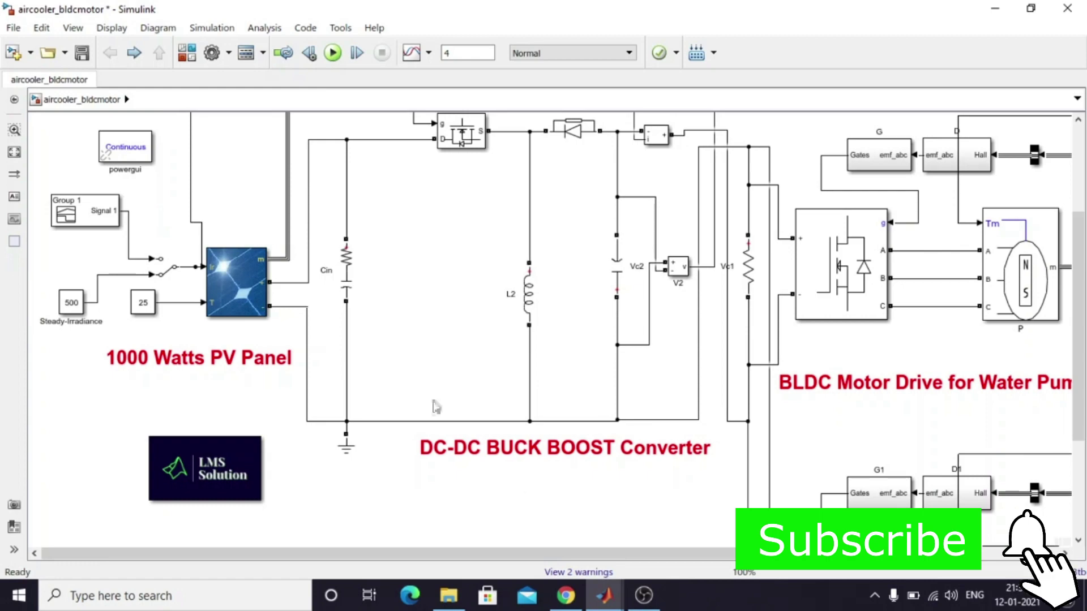
left_click(645, 595)
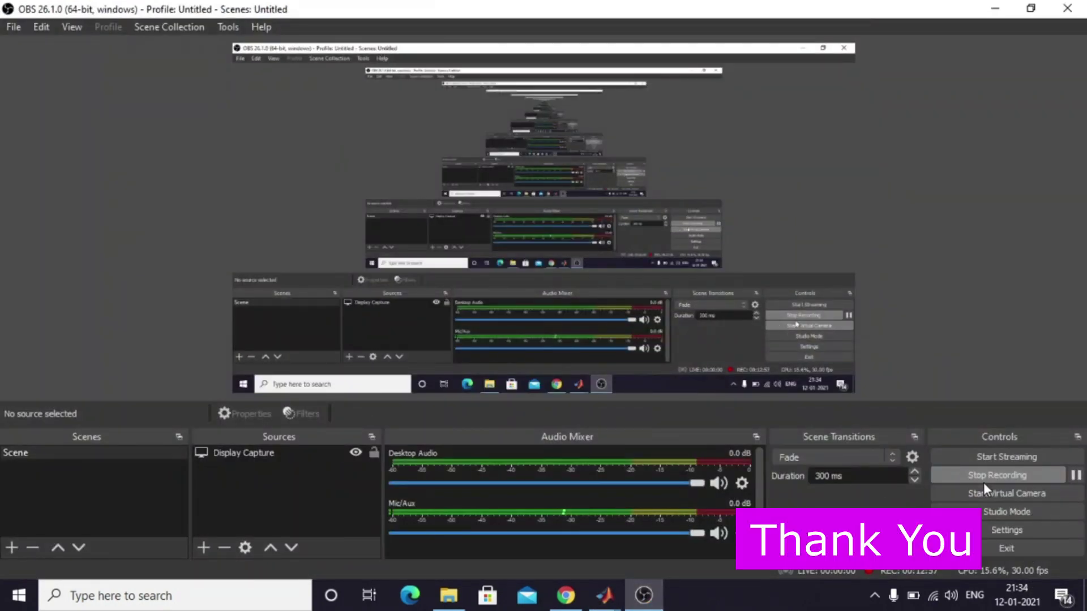